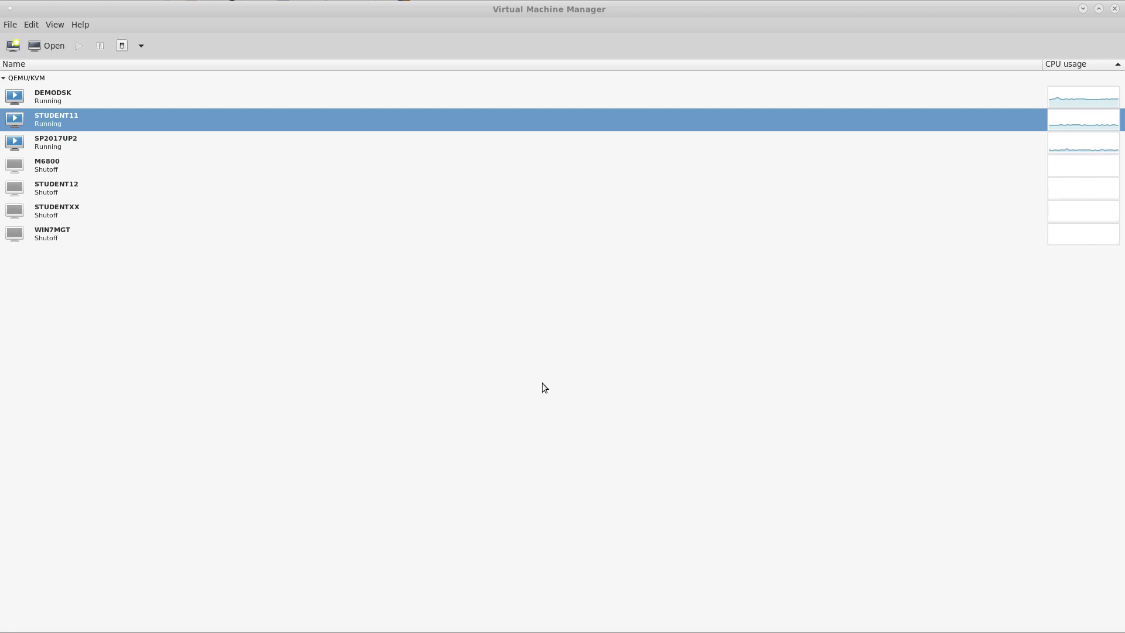
Open the DEMODSK virtual machine's console to show its Windows Server 2012 R2 desktop.
{"action": "left_click", "coordinate": [76, 96]}
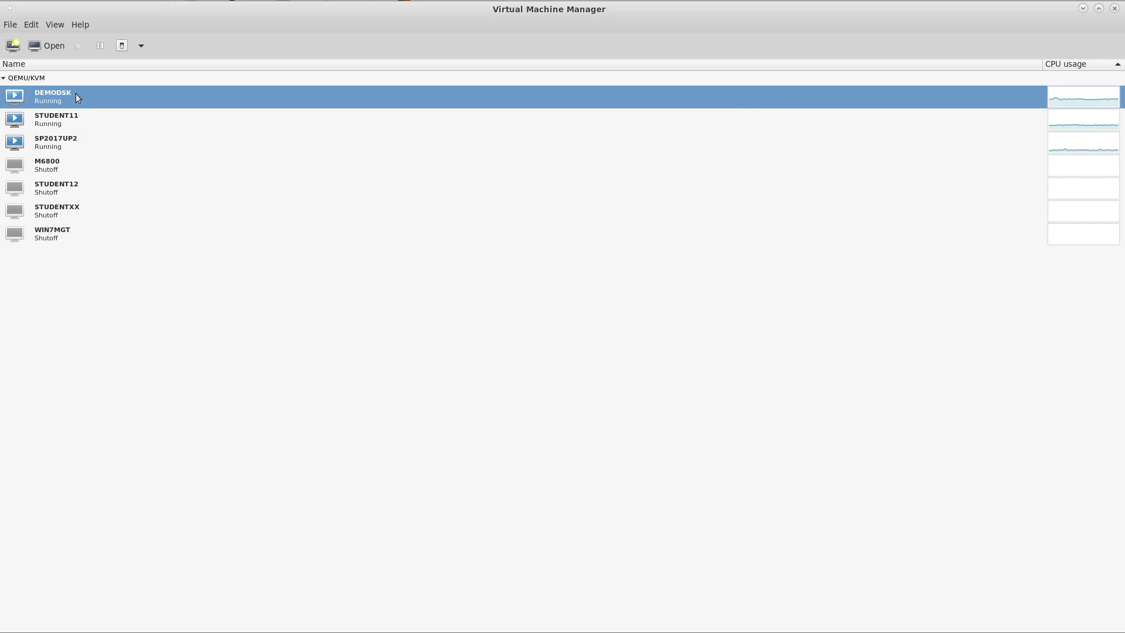
{"action": "right_click", "coordinate": [76, 94]}
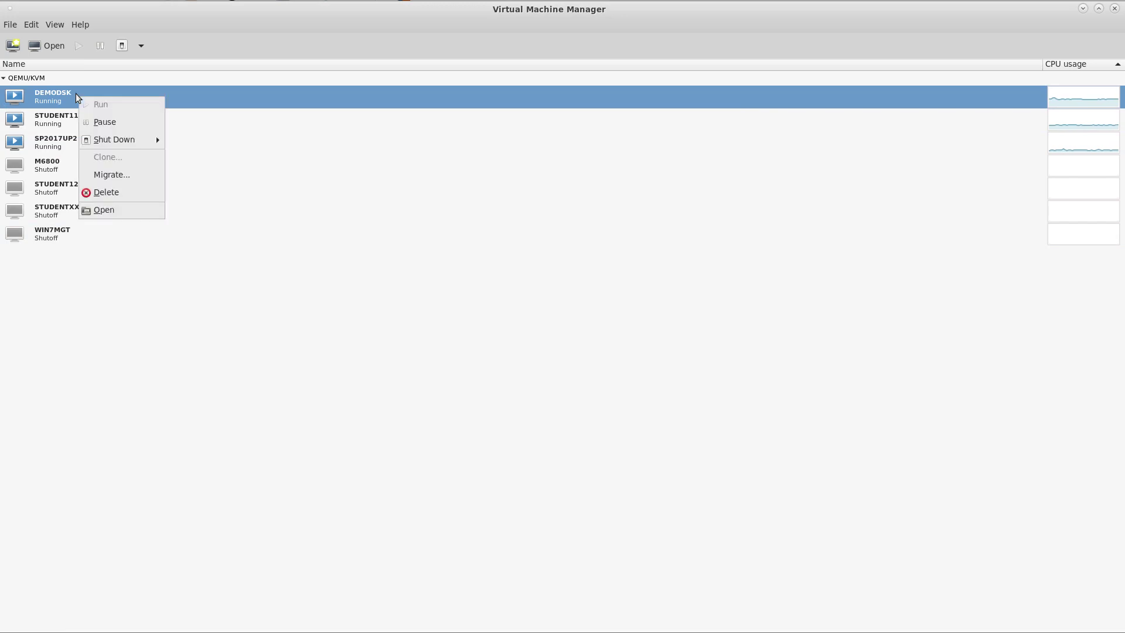
{"action": "left_click", "coordinate": [113, 209]}
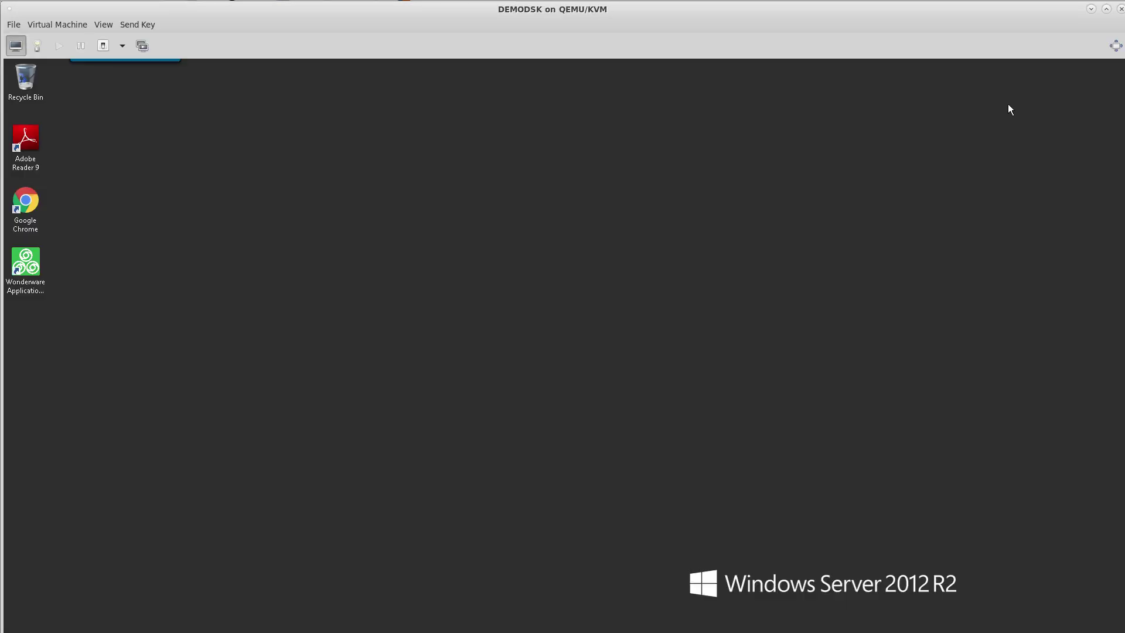
Make the VM console fullscreen, launch ArchestrA IDE and connect to Galaxy1 on SP2017UP2.
{"action": "left_click", "coordinate": [1116, 45]}
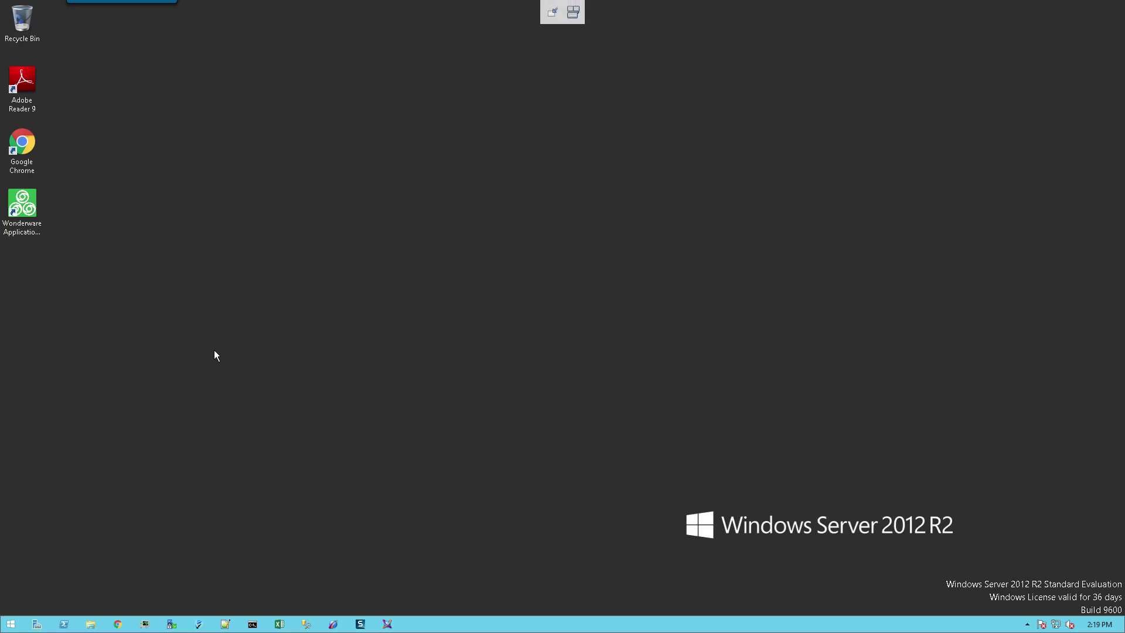
{"action": "left_click", "coordinate": [387, 625]}
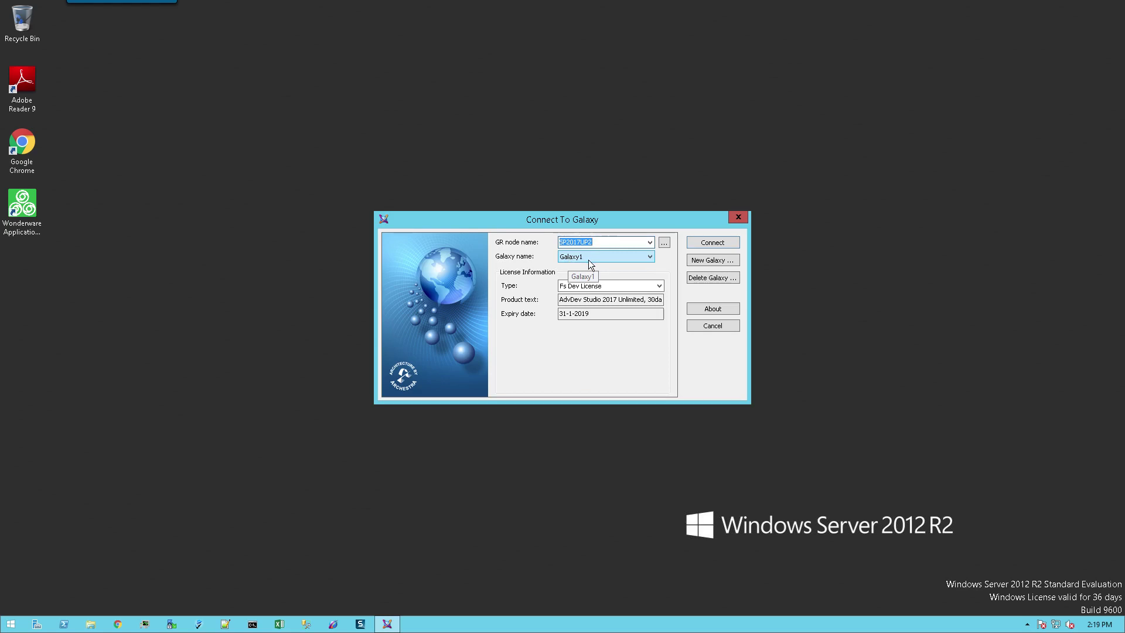
{"action": "left_click", "coordinate": [706, 241]}
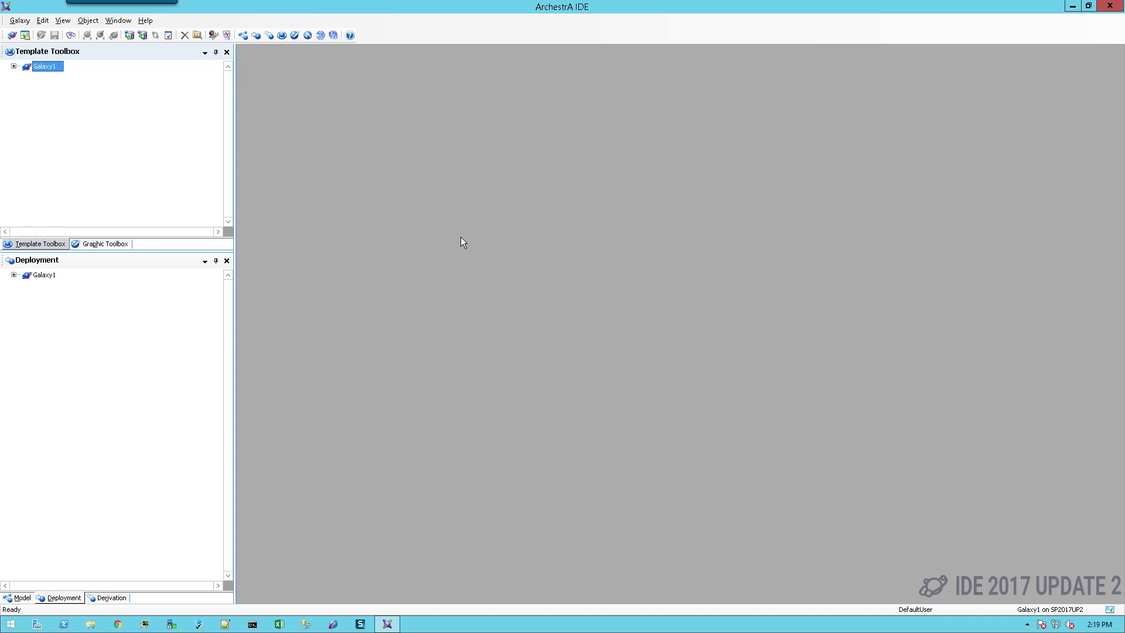
Open the Service Discovery Configuration from the Galaxy Configure menu.
{"action": "left_click", "coordinate": [20, 22]}
{"action": "mouse_move", "coordinate": [51, 154]}
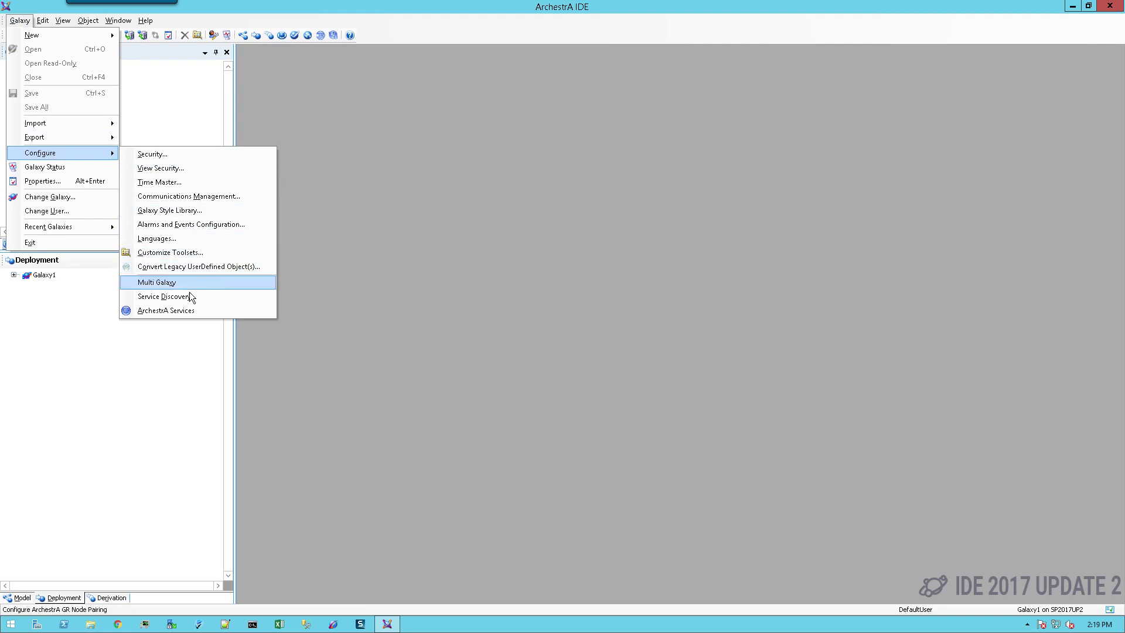
{"action": "left_click", "coordinate": [189, 298]}
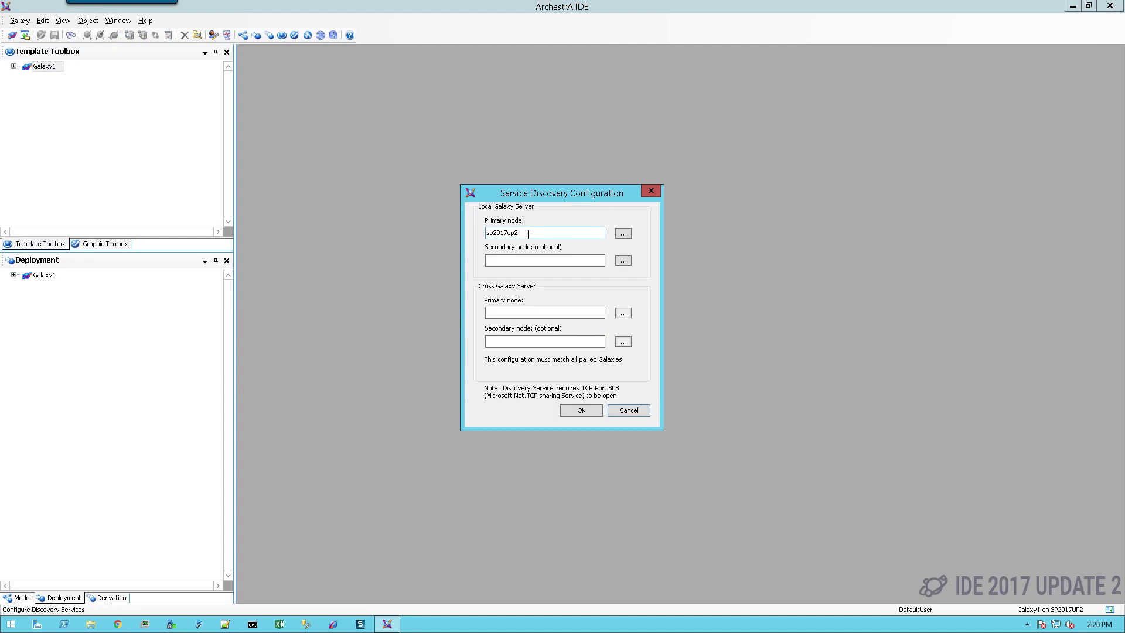
Copy sp2017up2 from the local Primary node into the Cross Galaxy Primary node field.
{"action": "left_click_drag", "start_coordinate": [529, 233], "coordinate": [486, 233]}
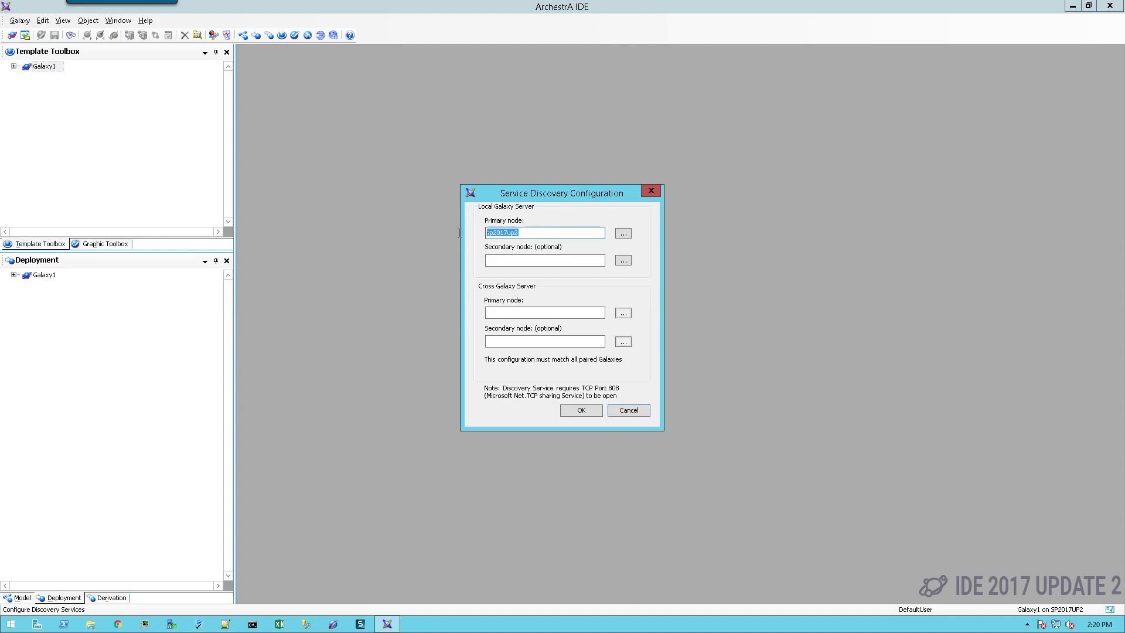
{"action": "right_click", "coordinate": [503, 235]}
{"action": "left_click", "coordinate": [530, 270]}
{"action": "left_click", "coordinate": [504, 315]}
{"action": "right_click", "coordinate": [504, 316]}
{"action": "left_click", "coordinate": [527, 364]}
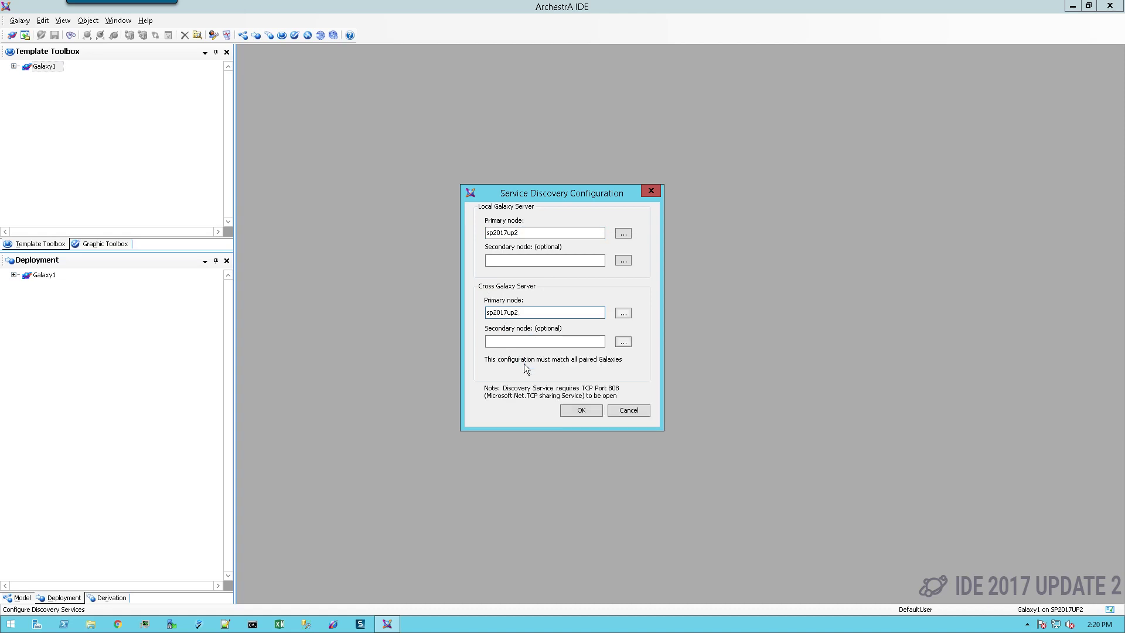
Save the Service Discovery settings and open the Multi Galaxy configuration.
{"action": "left_click", "coordinate": [581, 410]}
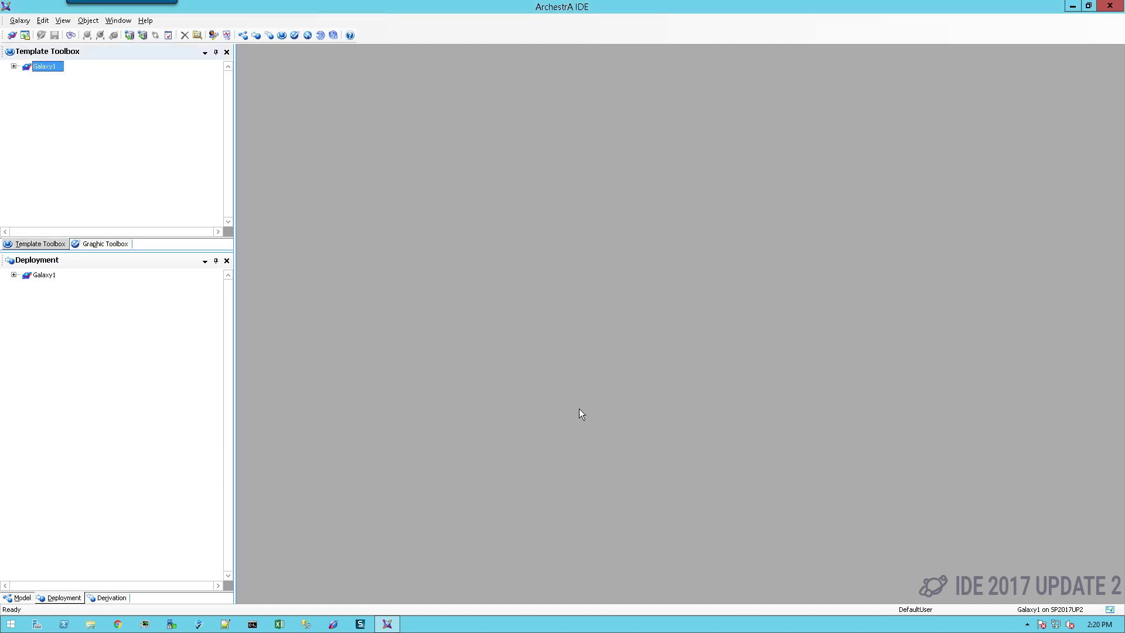
{"action": "left_click", "coordinate": [20, 20]}
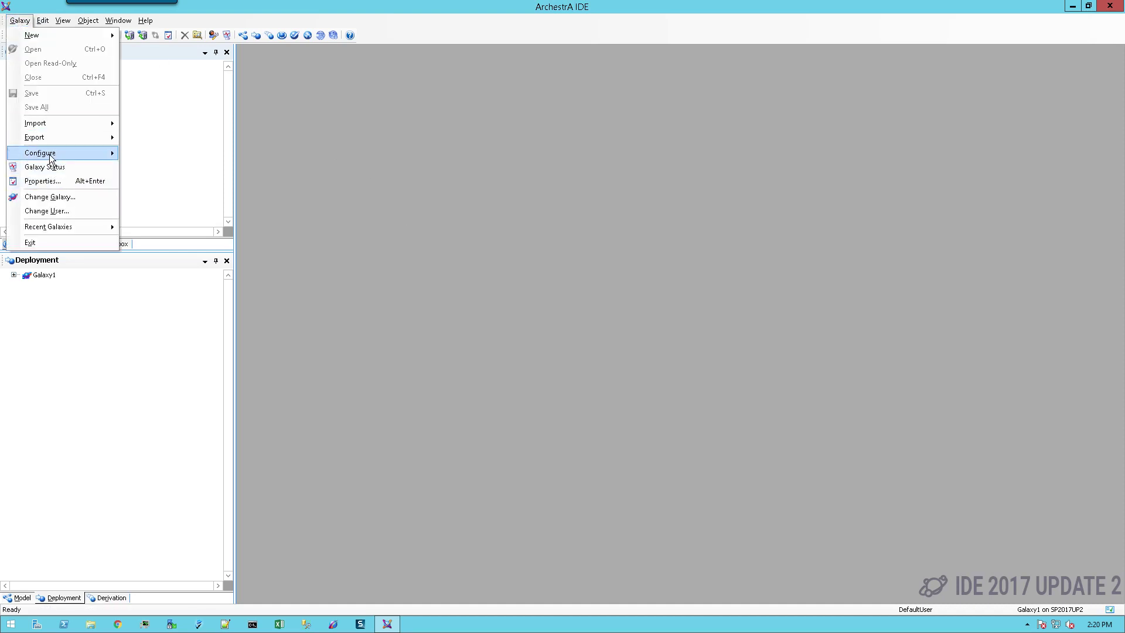
{"action": "mouse_move", "coordinate": [49, 153]}
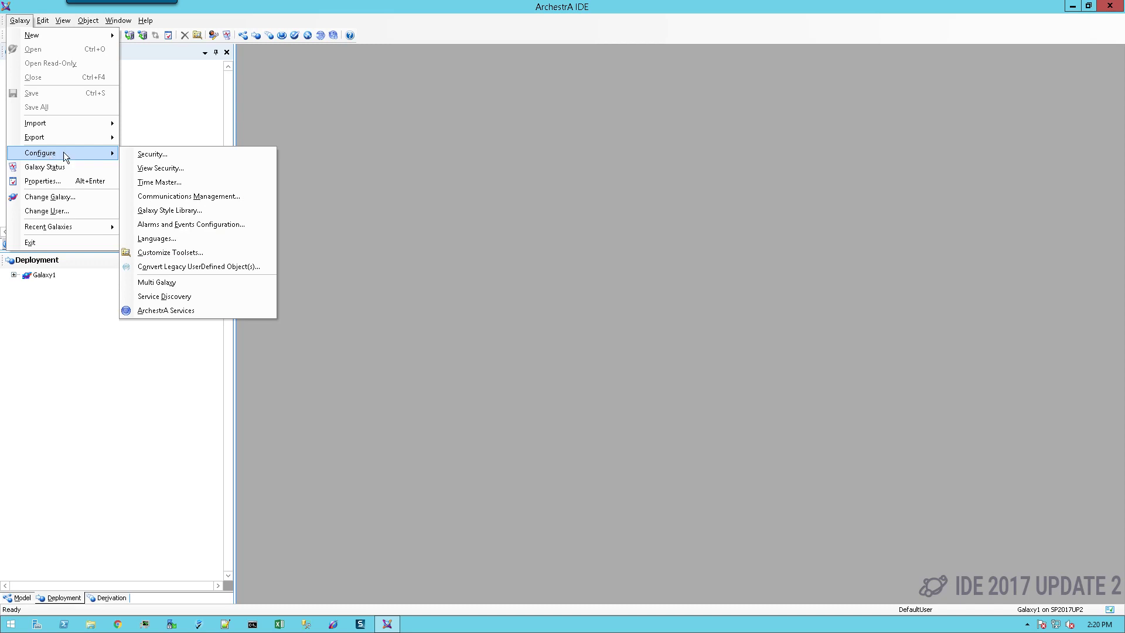
{"action": "left_click", "coordinate": [185, 282]}
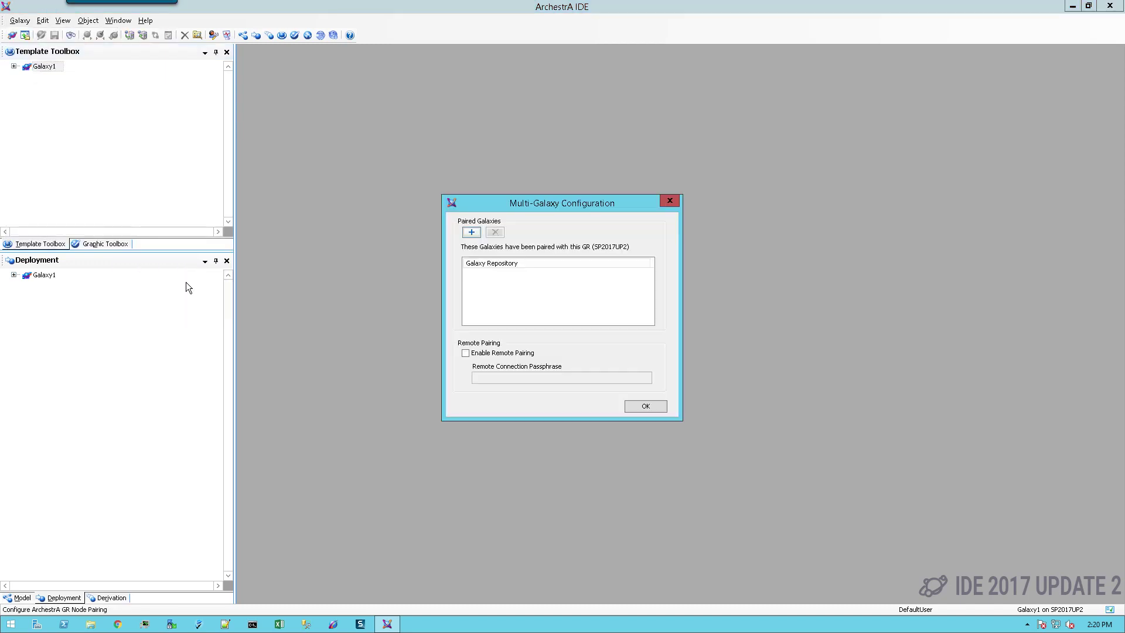
Enable Remote Pairing with a connection passphrase and acknowledge the Pairing Enabled message.
{"action": "left_click", "coordinate": [466, 354]}
{"action": "left_click", "coordinate": [503, 377]}
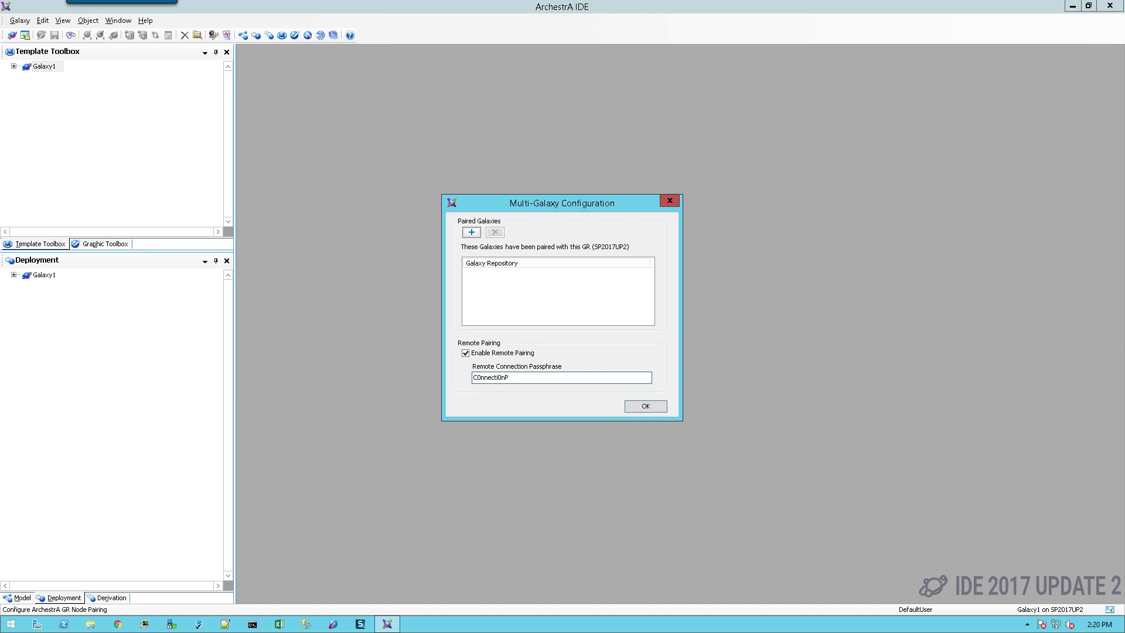
{"action": "type", "text": "@ssw0rd"}
{"action": "left_click", "coordinate": [651, 404]}
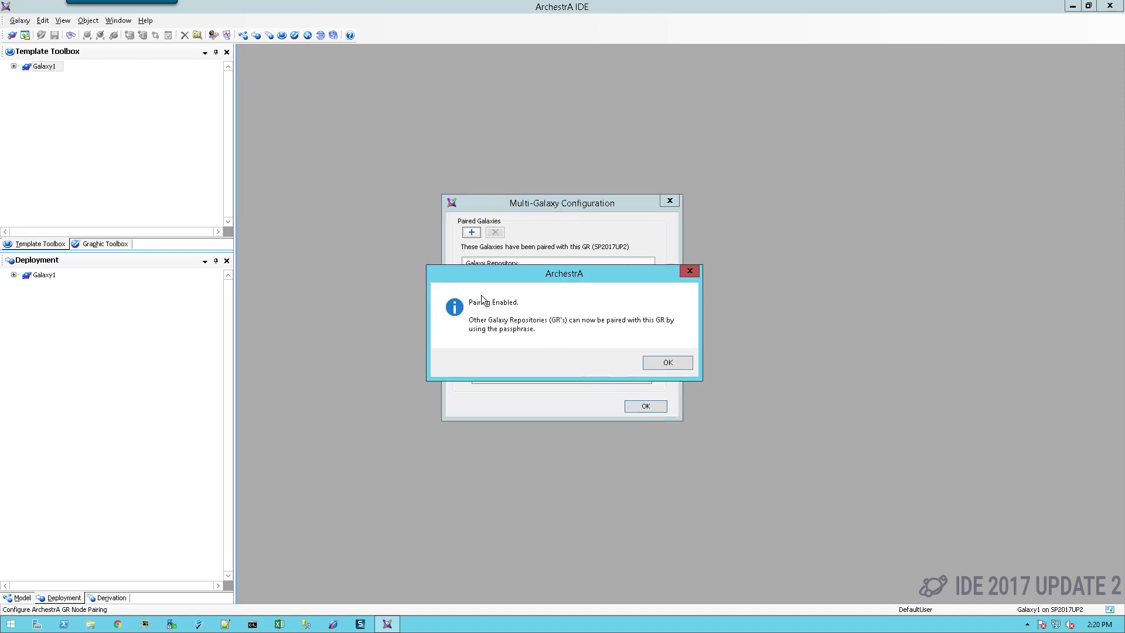
{"action": "left_click", "coordinate": [667, 364]}
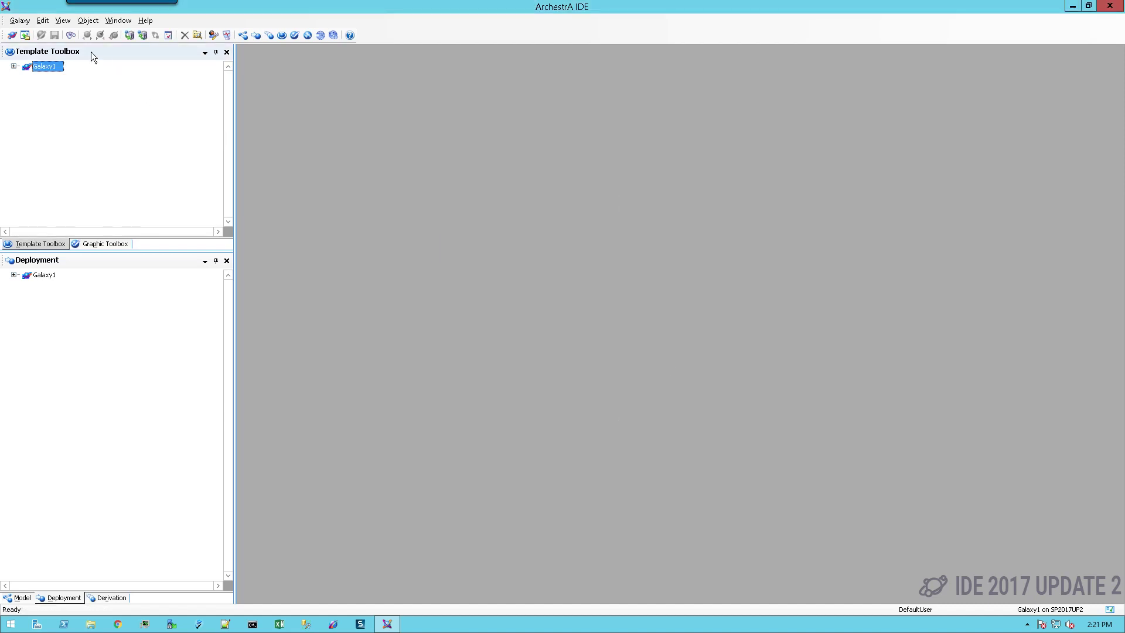
Exit the IDE and reconnect to Galaxy2 on GR node STUDENT11.
{"action": "left_click", "coordinate": [19, 21]}
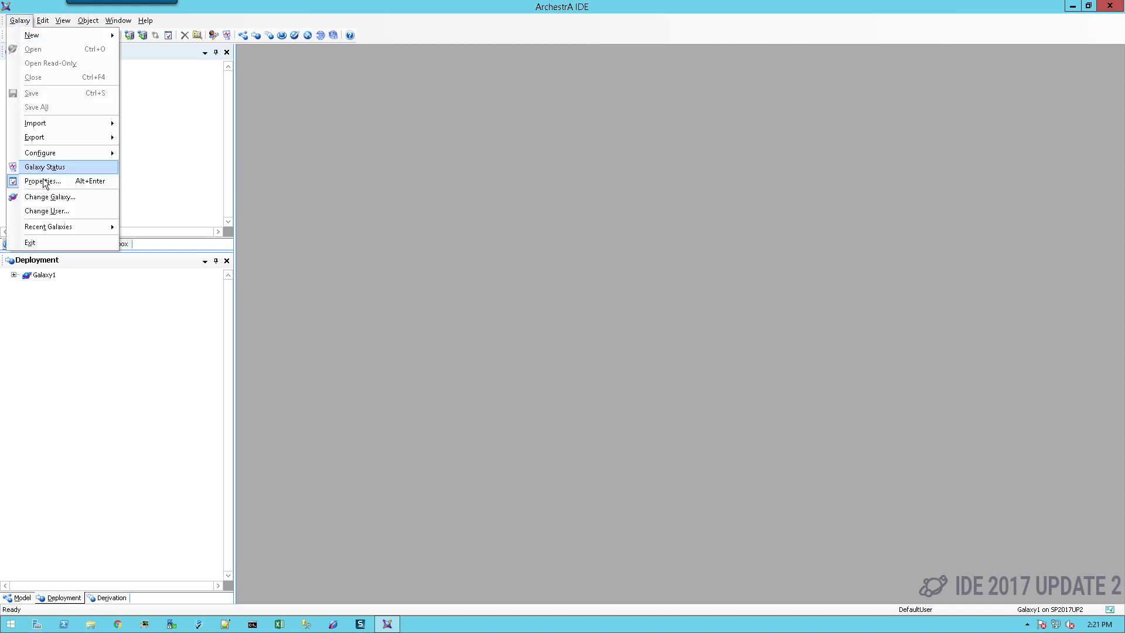
{"action": "left_click", "coordinate": [41, 242]}
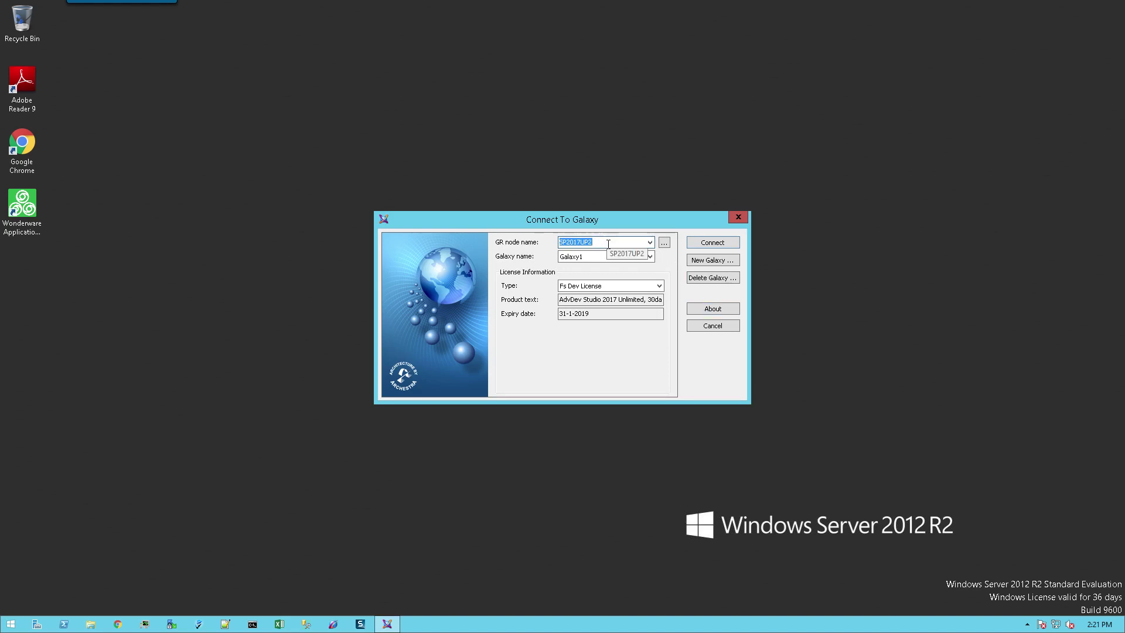
{"action": "key", "text": "BackSpace"}
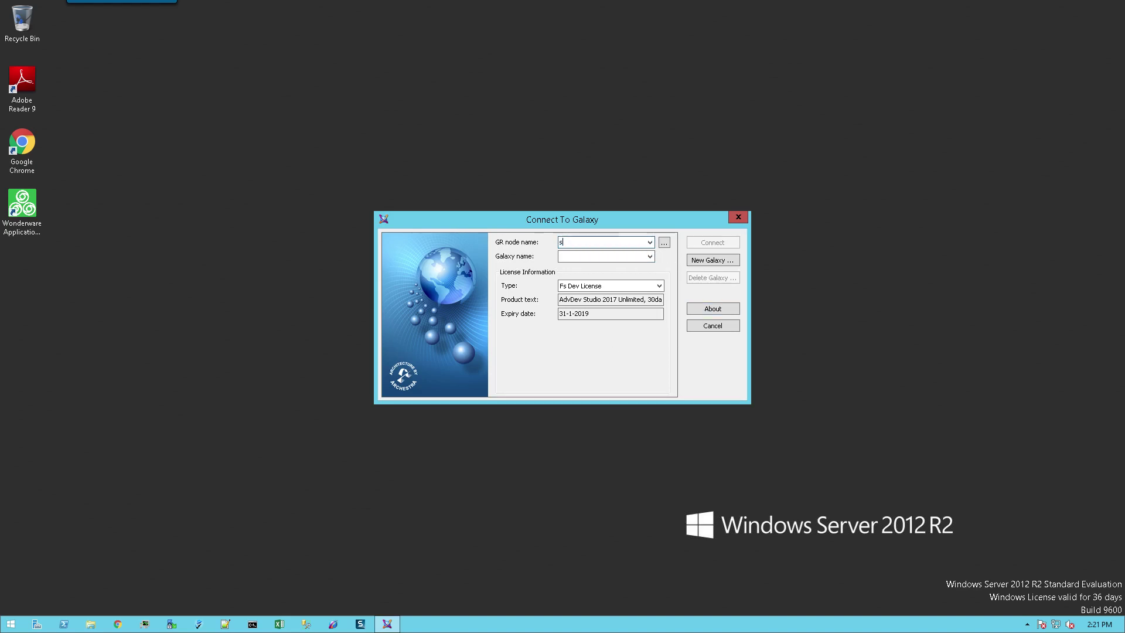
{"action": "type", "text": "STUDENT11"}
{"action": "left_click", "coordinate": [649, 256]}
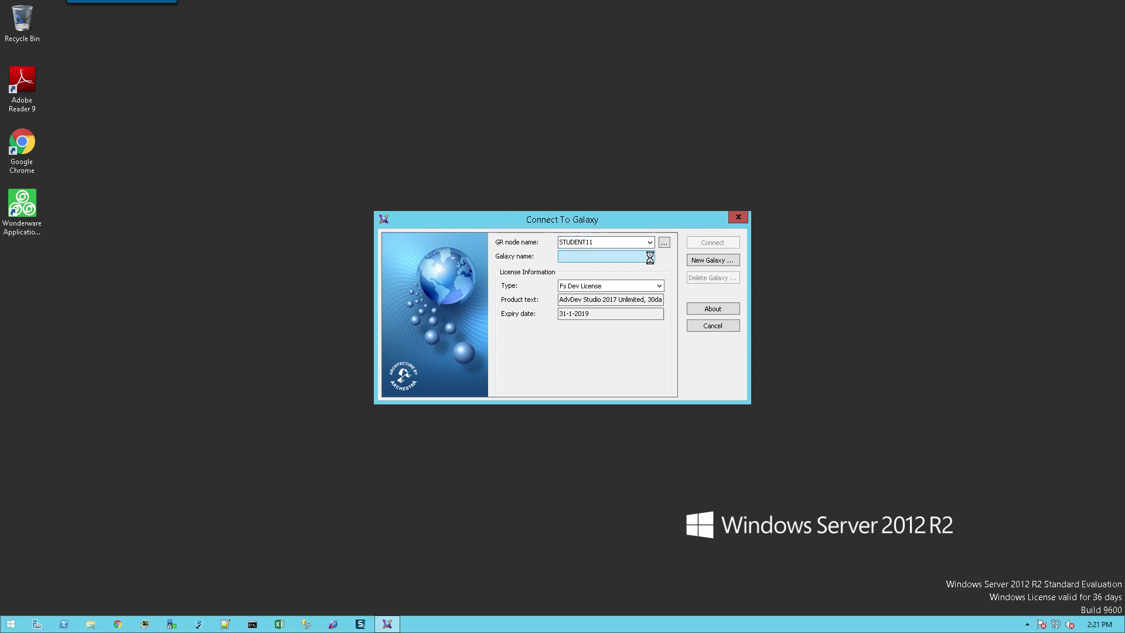
{"action": "left_click", "coordinate": [572, 268]}
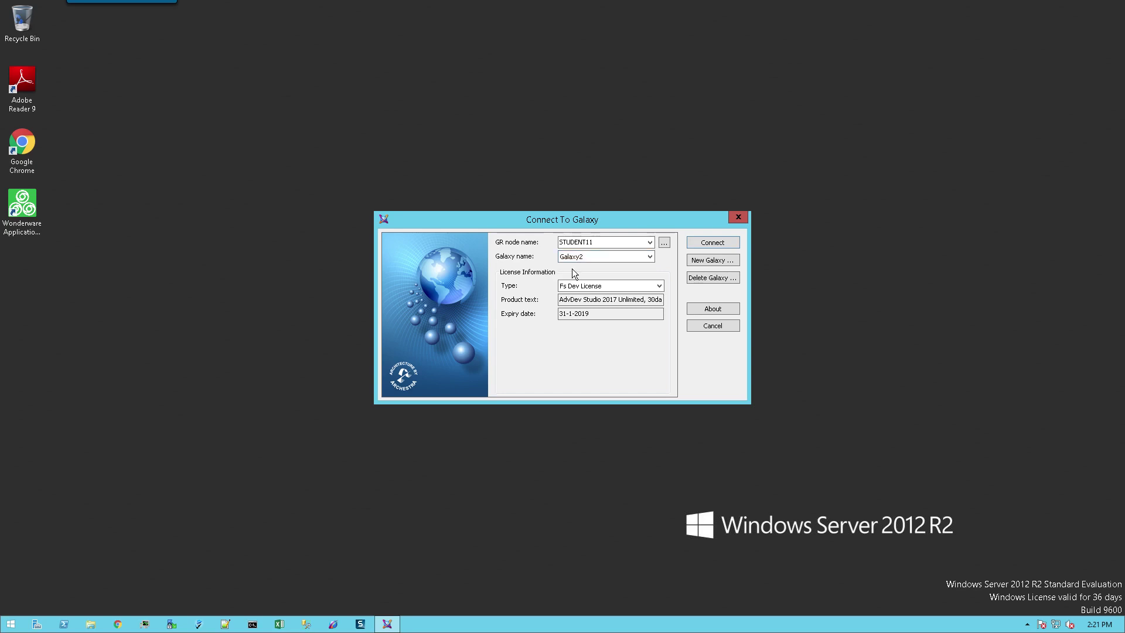
{"action": "left_click", "coordinate": [713, 242]}
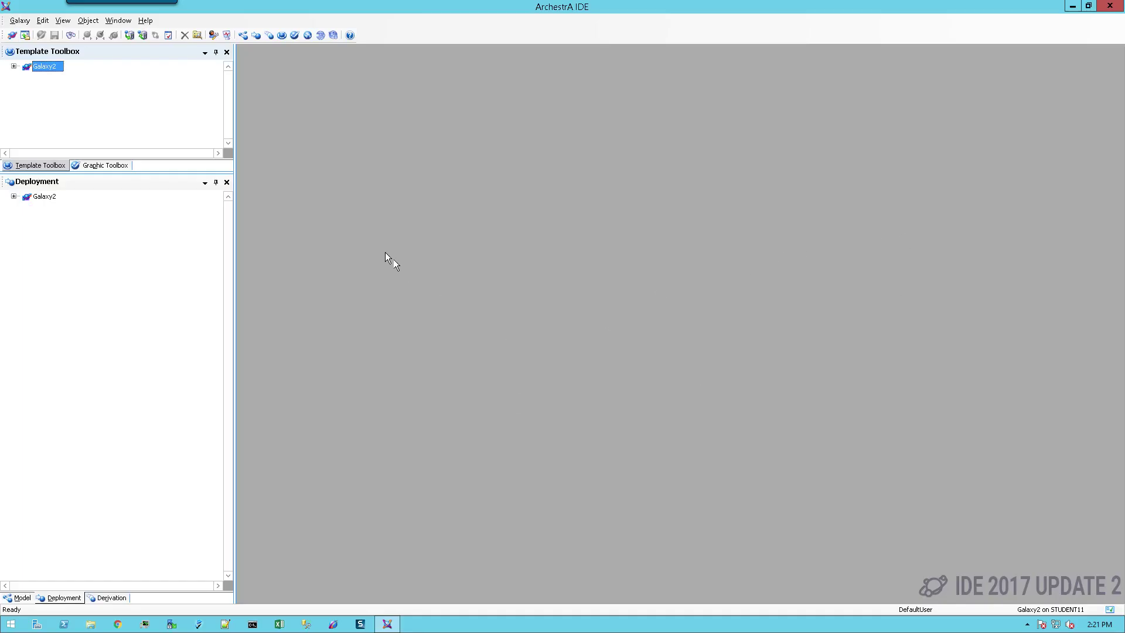
Open Multi-Galaxy Configuration and add a new Remote Galaxy Repository Pairing.
{"action": "left_click", "coordinate": [17, 23]}
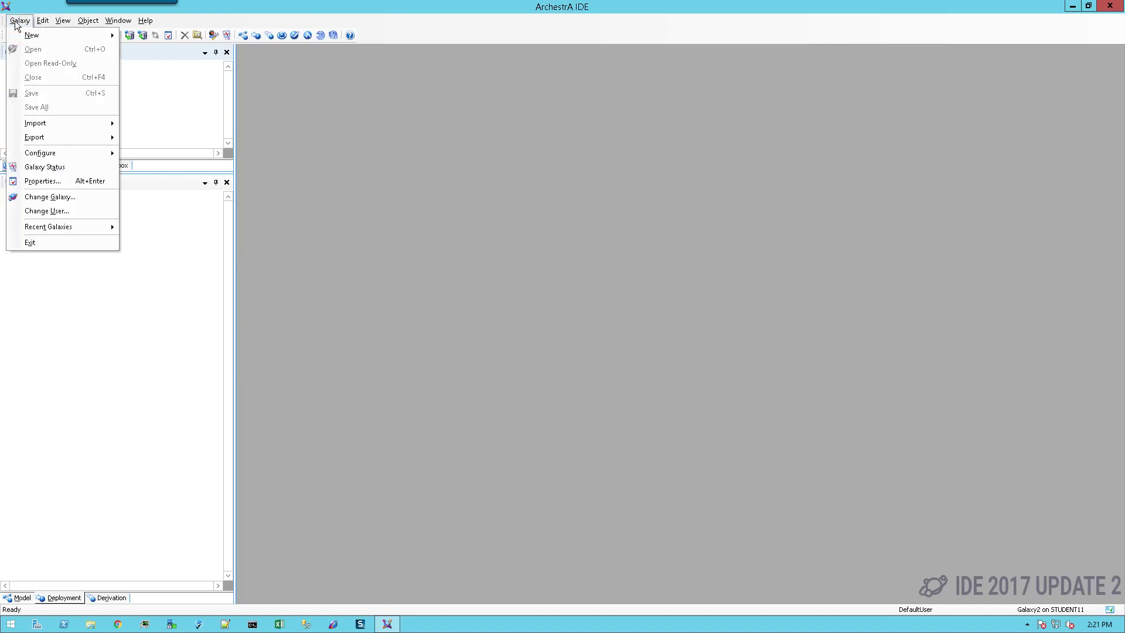
{"action": "mouse_move", "coordinate": [40, 155]}
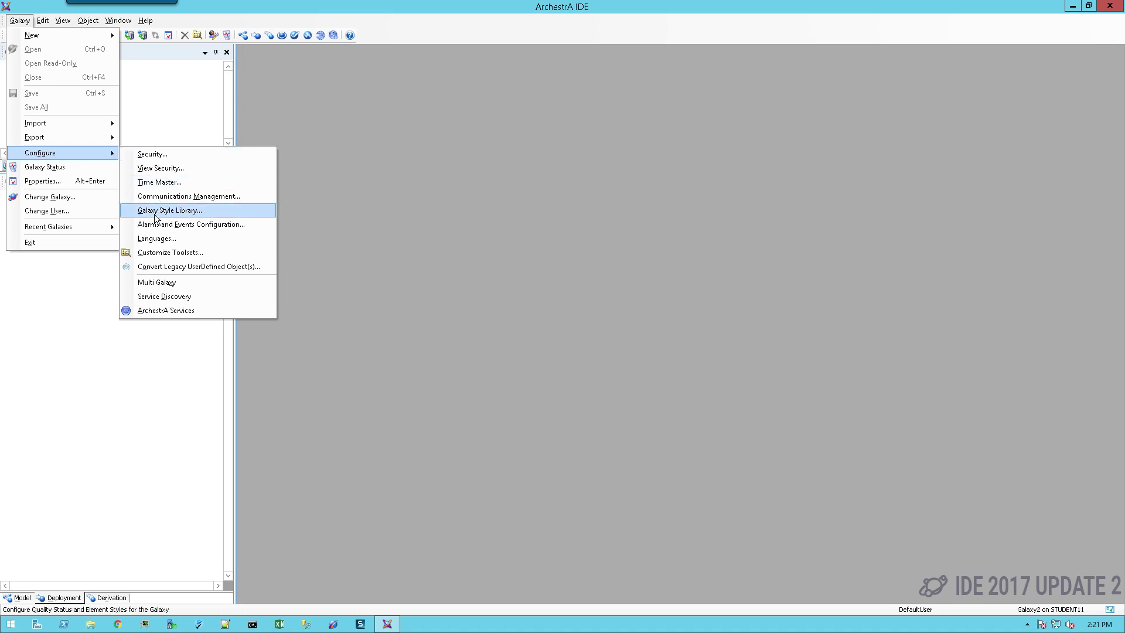
{"action": "left_click", "coordinate": [181, 282]}
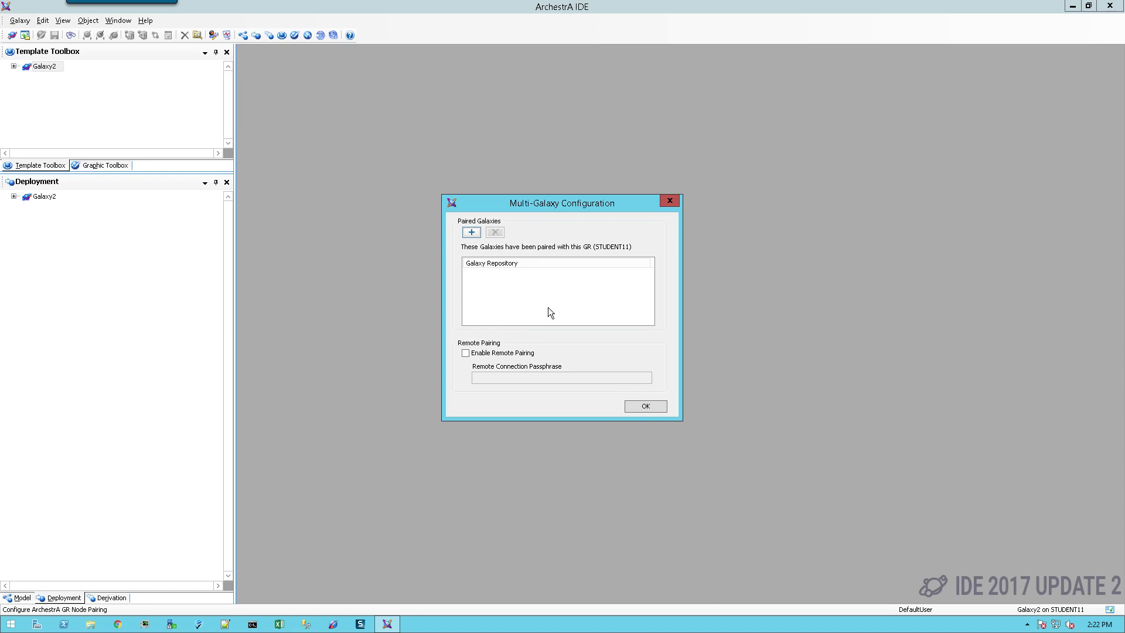
{"action": "left_click", "coordinate": [471, 233]}
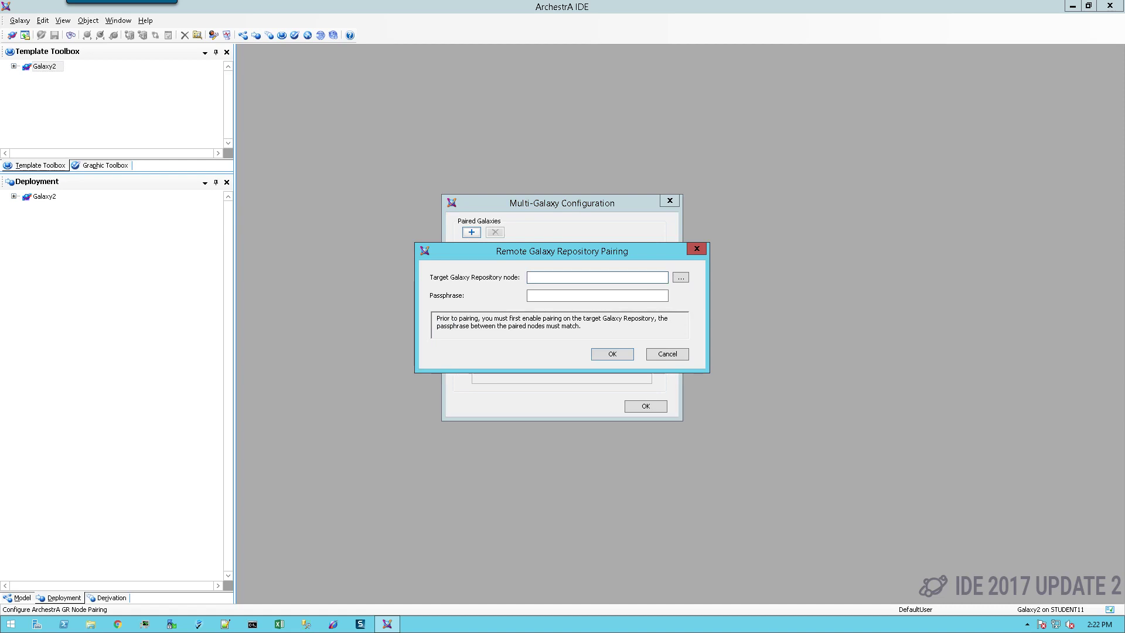
Pair with target node SP2017UP2 using the connection passphrase and acknowledge the cross galaxy notice.
{"action": "type", "text": "P2017UP2"}
{"action": "left_click", "coordinate": [541, 294]}
{"action": "type", "text": "C0nnecti0nP@ssw0rd"}
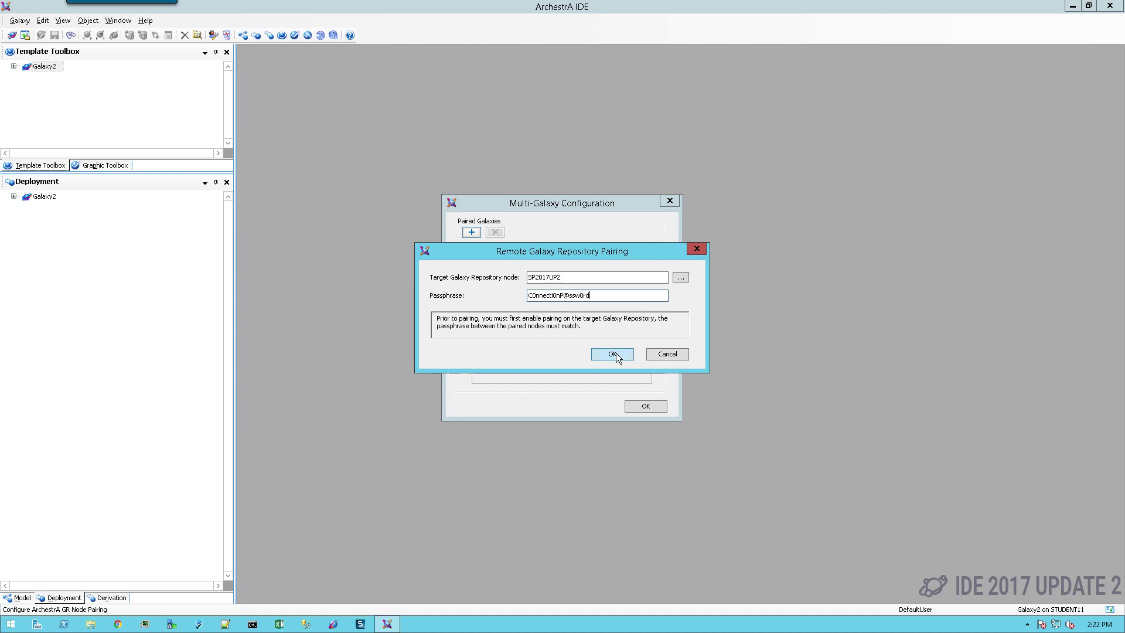
{"action": "left_click", "coordinate": [617, 353]}
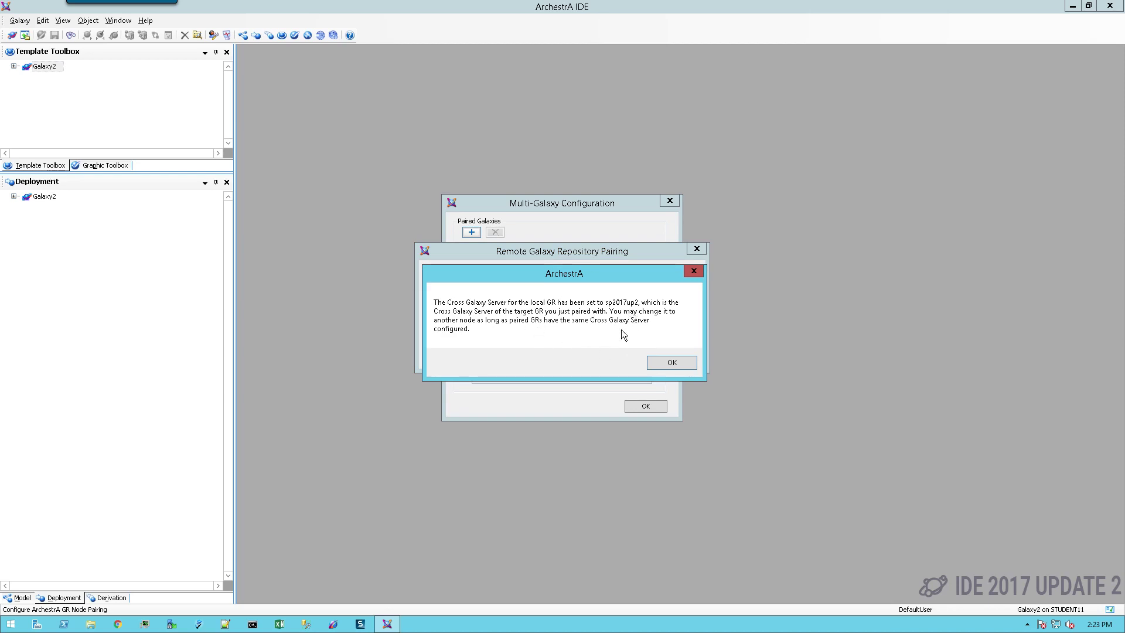
{"action": "left_click", "coordinate": [672, 364]}
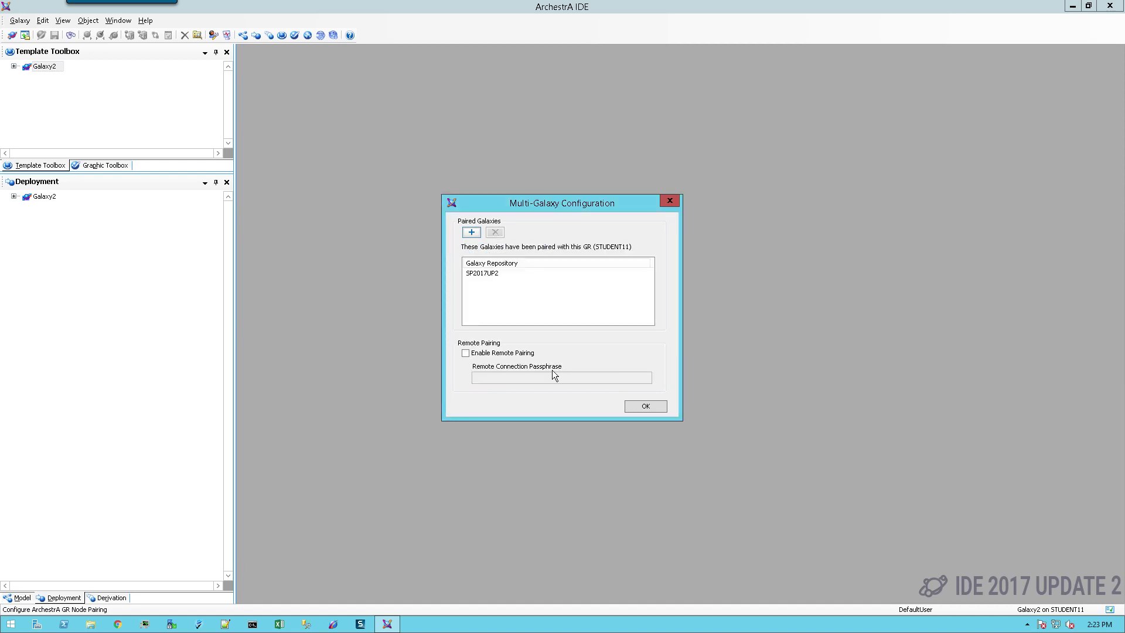
Close Multi-Galaxy Configuration and accept Service Discovery with student11 local and sp2017up2 cross-galaxy nodes.
{"action": "left_click", "coordinate": [643, 406]}
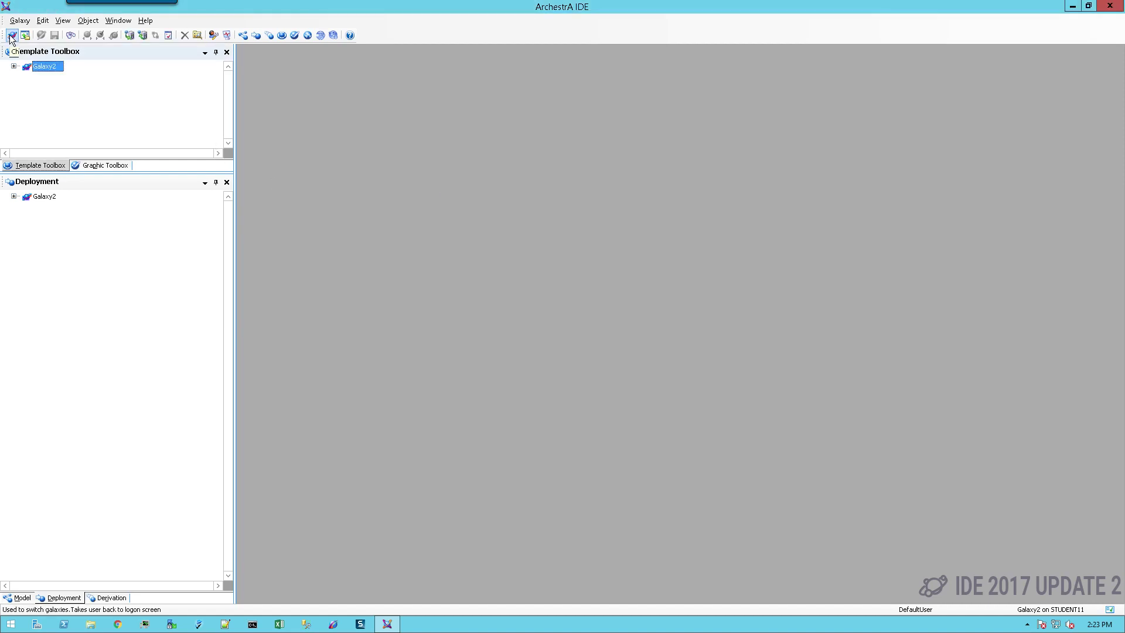
{"action": "left_click", "coordinate": [20, 21]}
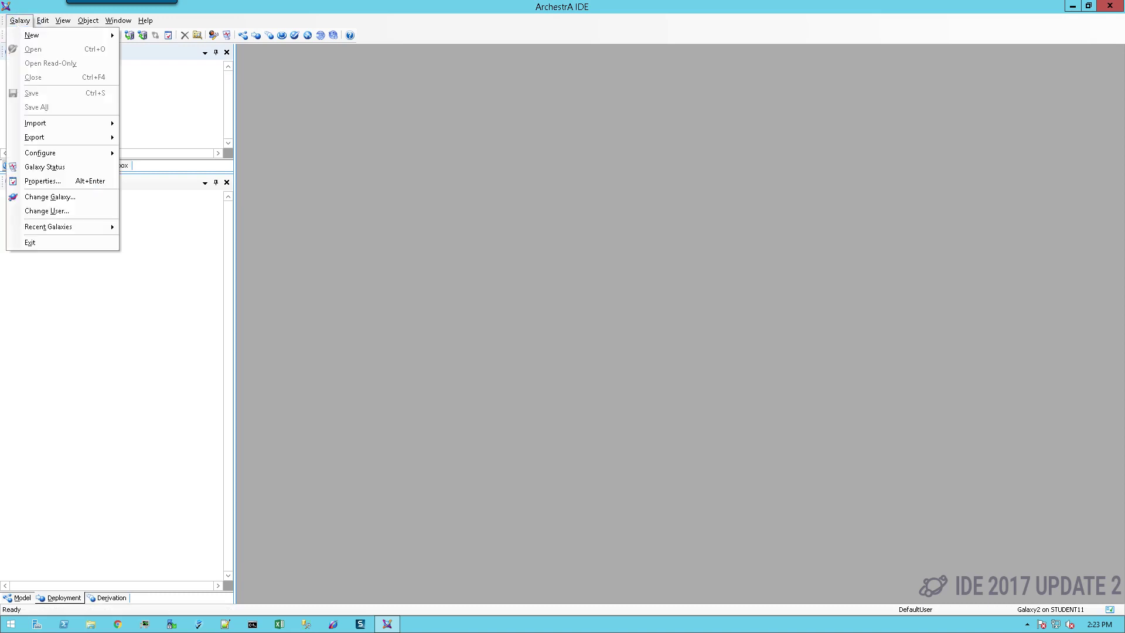
{"action": "mouse_move", "coordinate": [37, 142]}
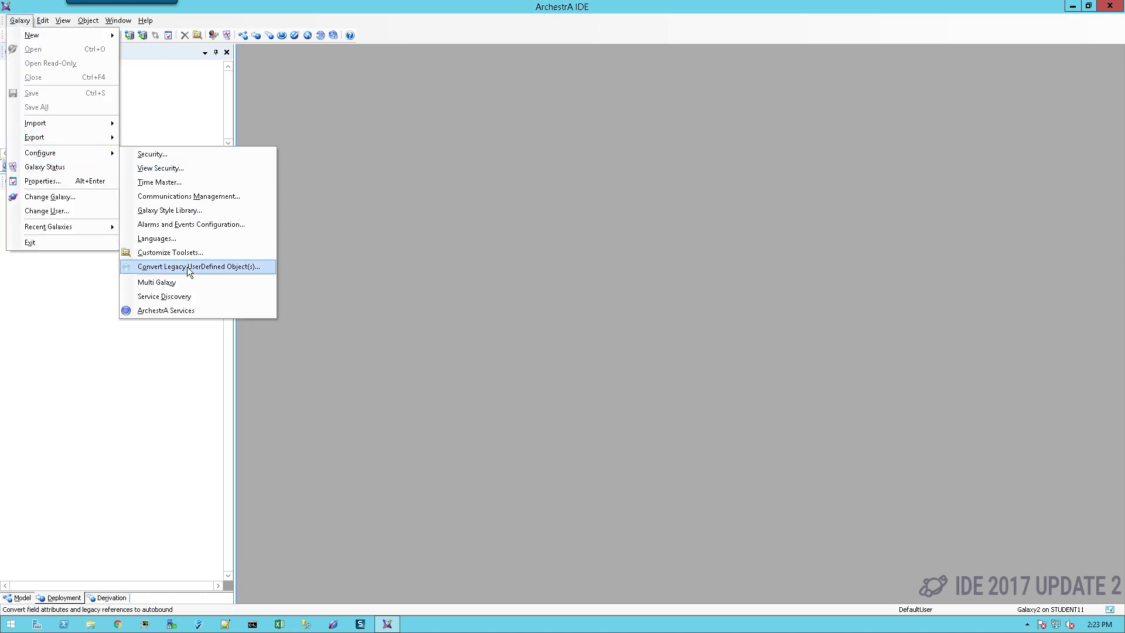
{"action": "left_click", "coordinate": [181, 298]}
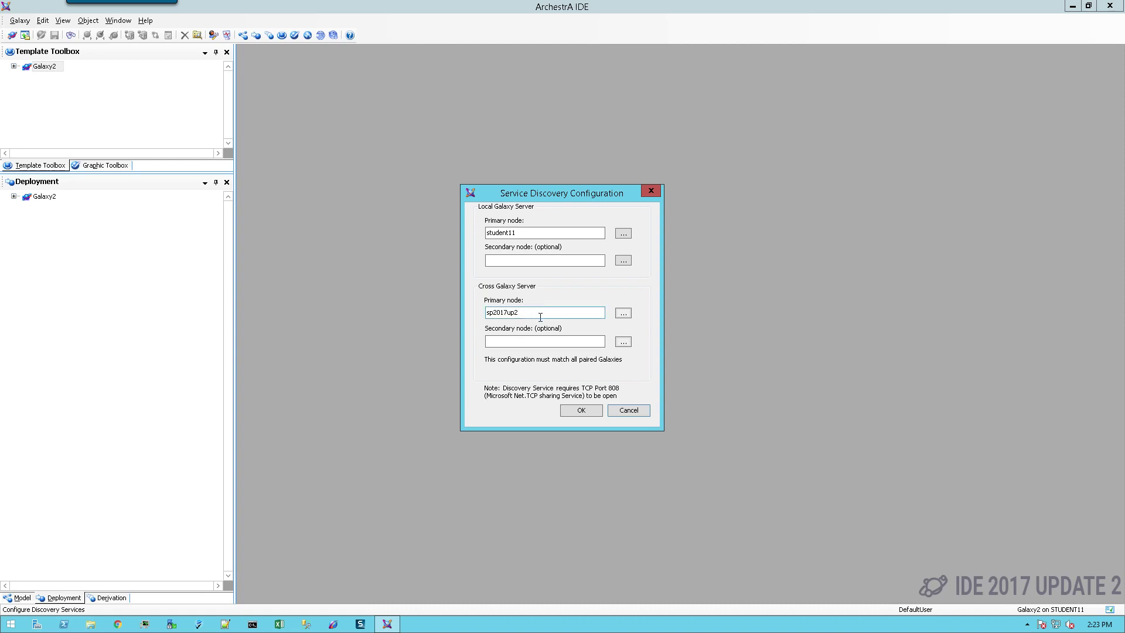
{"action": "left_click", "coordinate": [581, 411]}
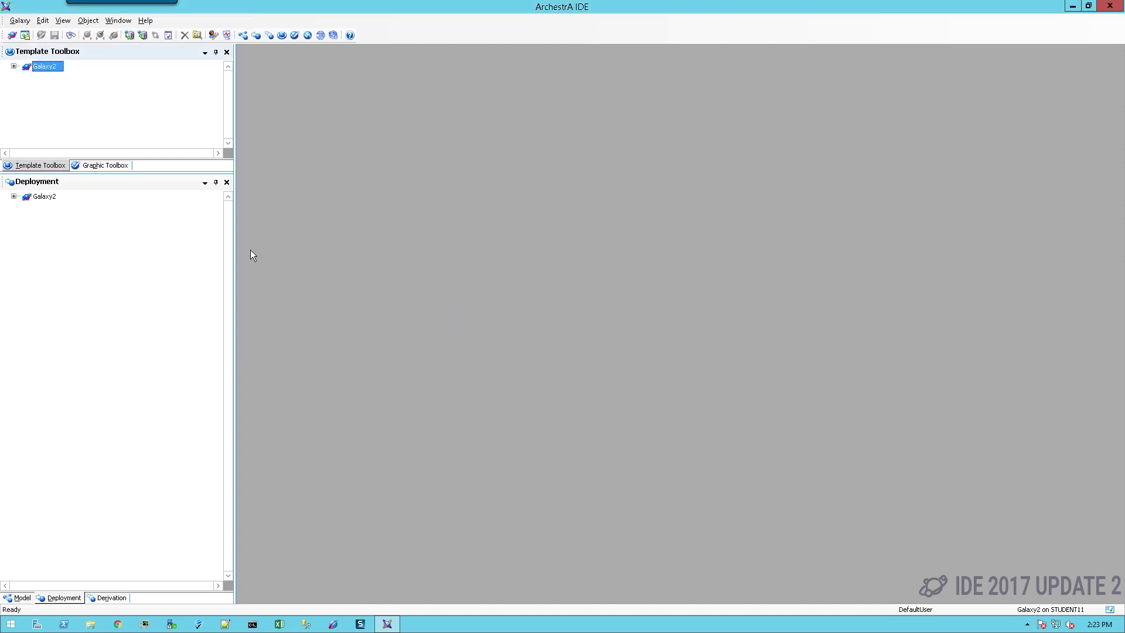
Exit and relaunch the IDE, then connect to Galaxy1 on GR node SP2017UP2.
{"action": "left_click", "coordinate": [19, 22]}
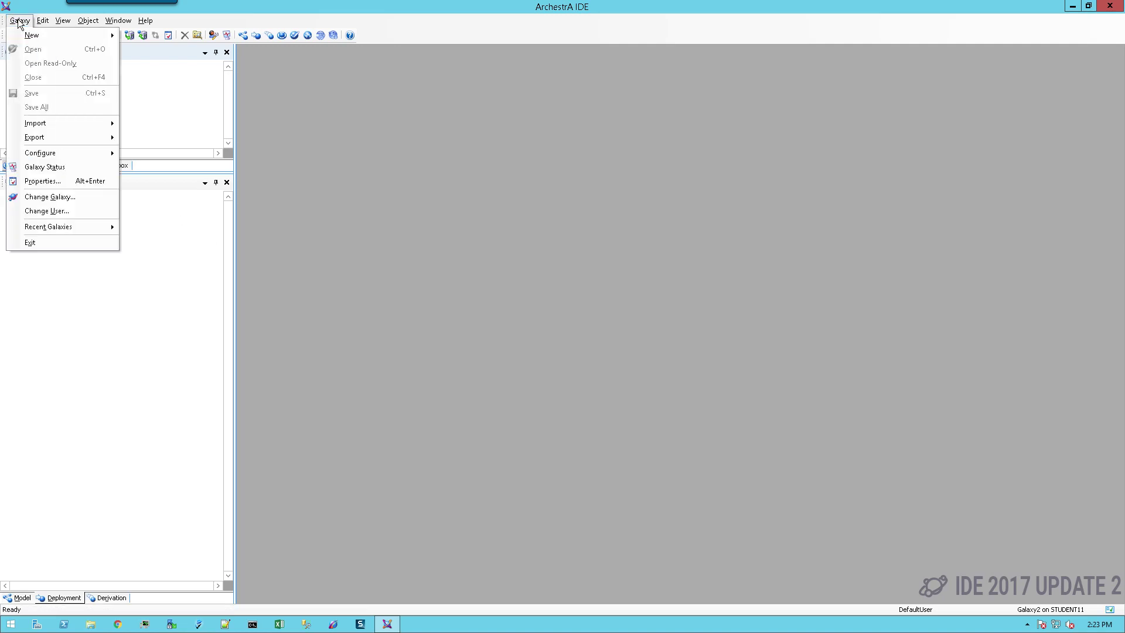
{"action": "left_click", "coordinate": [36, 245]}
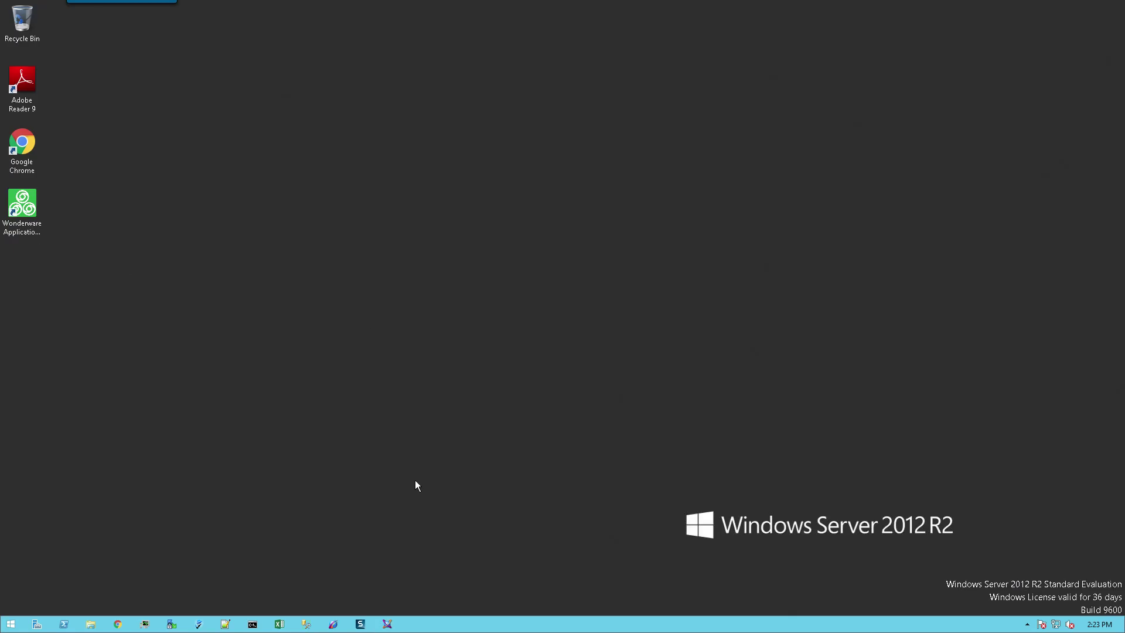
{"action": "left_click", "coordinate": [387, 624]}
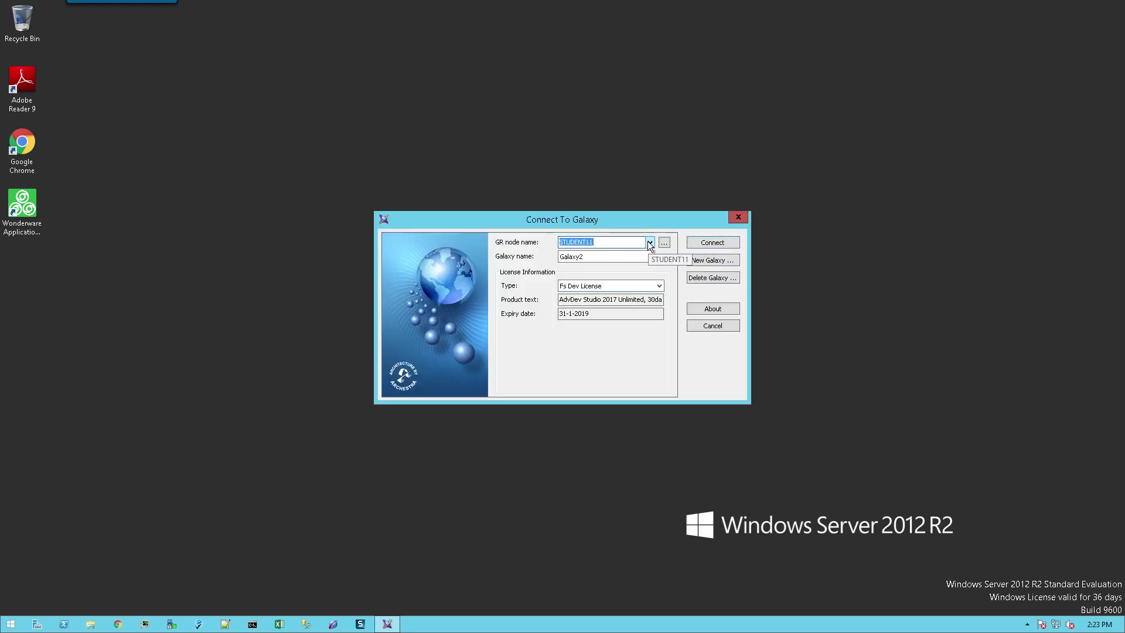
{"action": "left_click", "coordinate": [648, 242]}
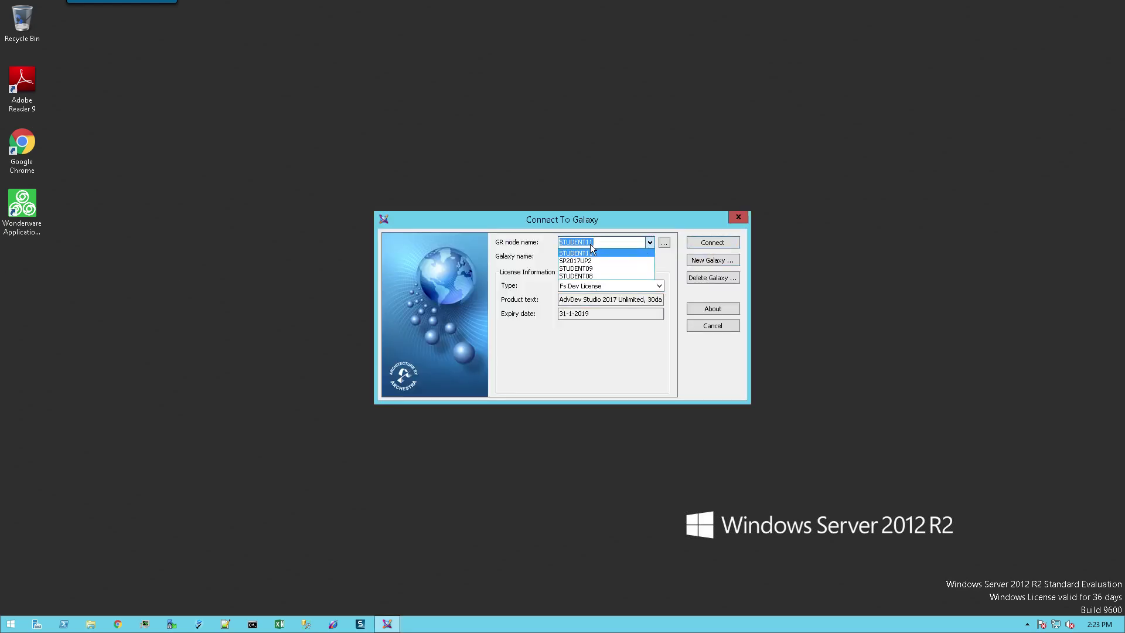
{"action": "left_click", "coordinate": [599, 242]}
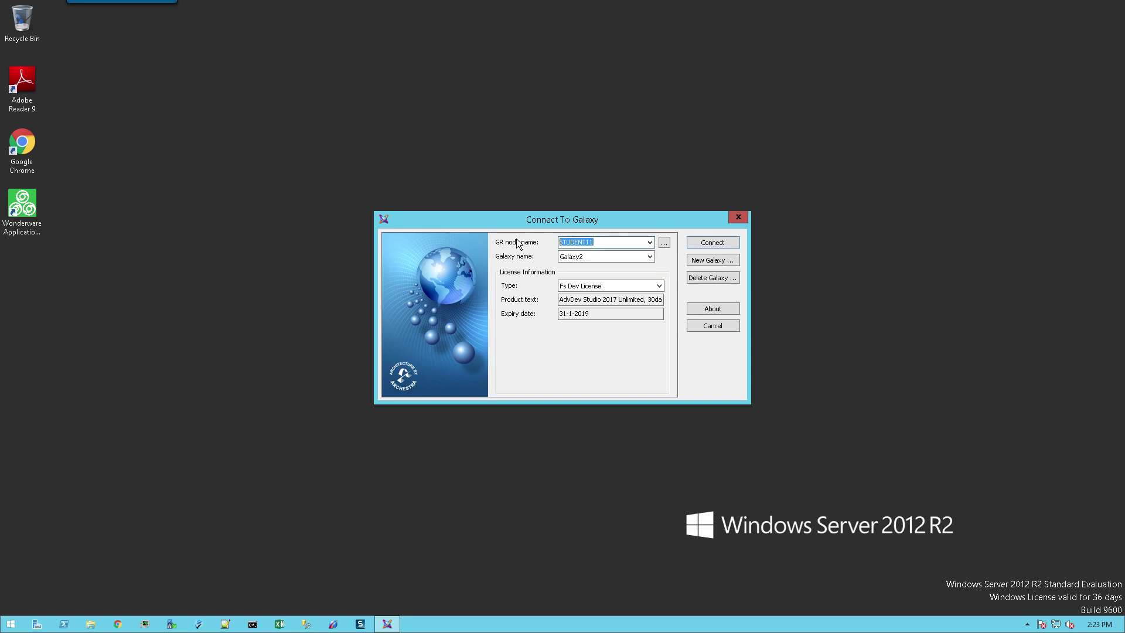
{"action": "type", "text": "sP"}
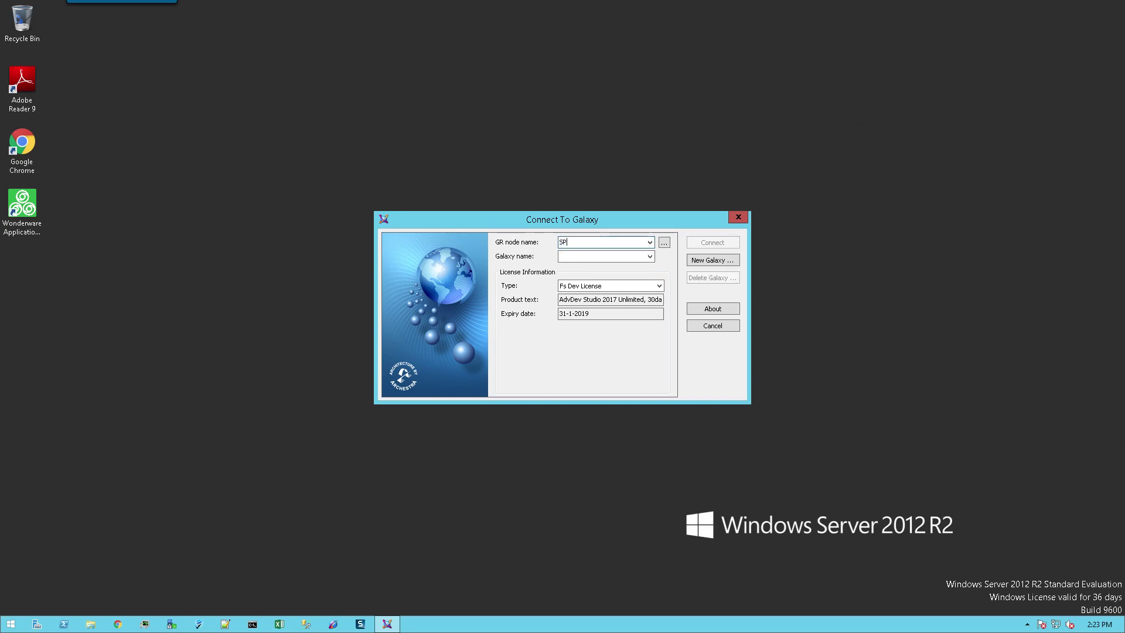
{"action": "type", "text": "2017UP2"}
{"action": "left_click", "coordinate": [653, 254]}
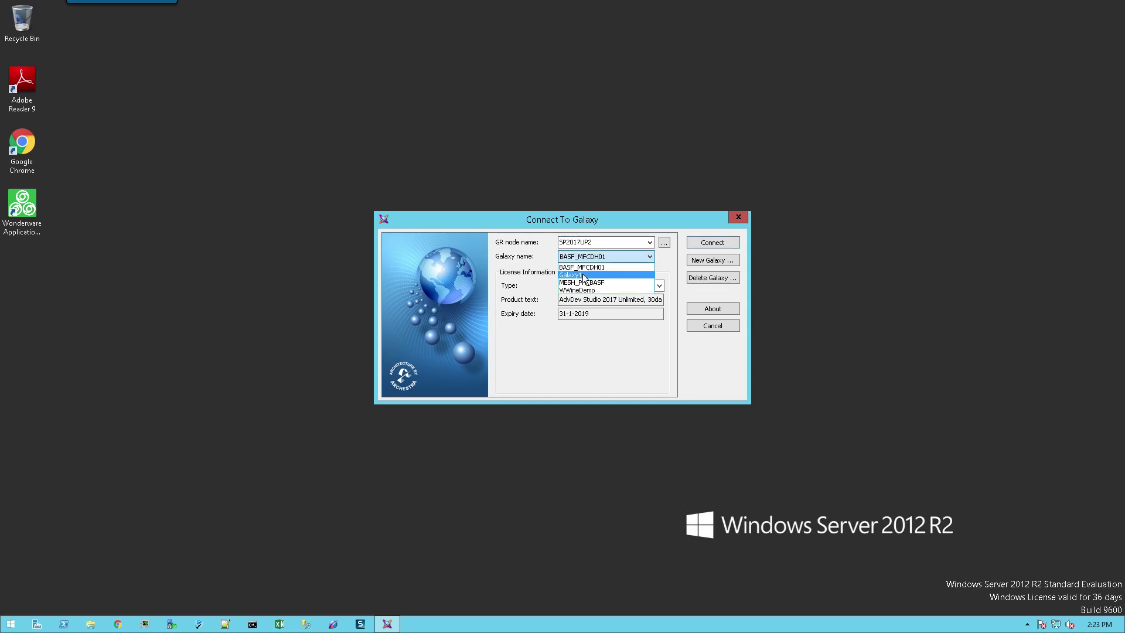
{"action": "left_click", "coordinate": [584, 276]}
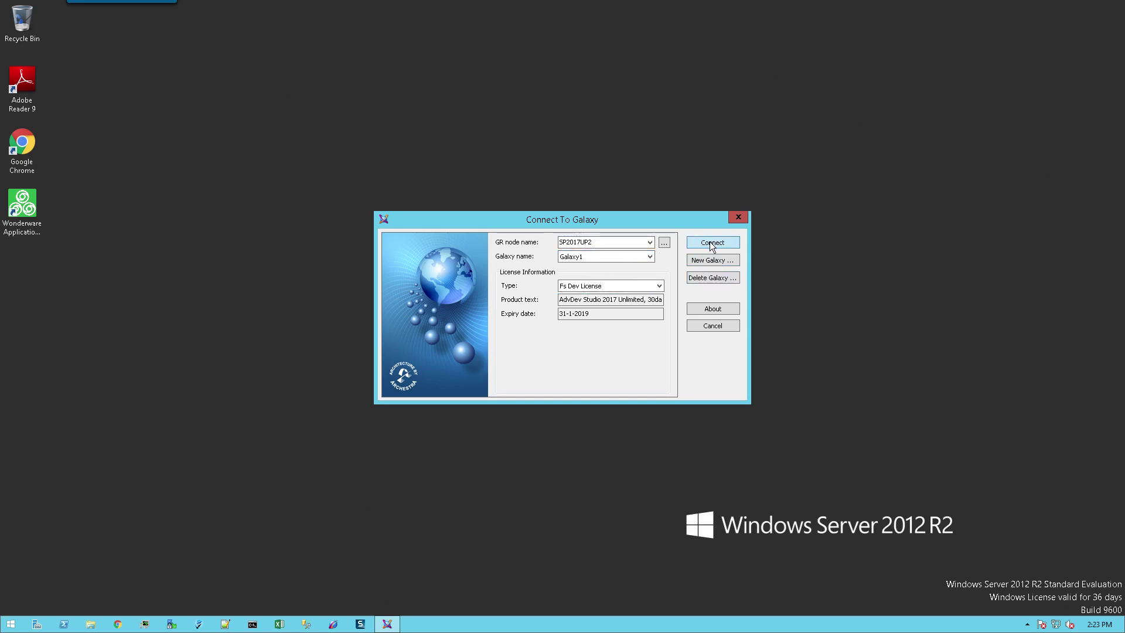
{"action": "left_click", "coordinate": [712, 244]}
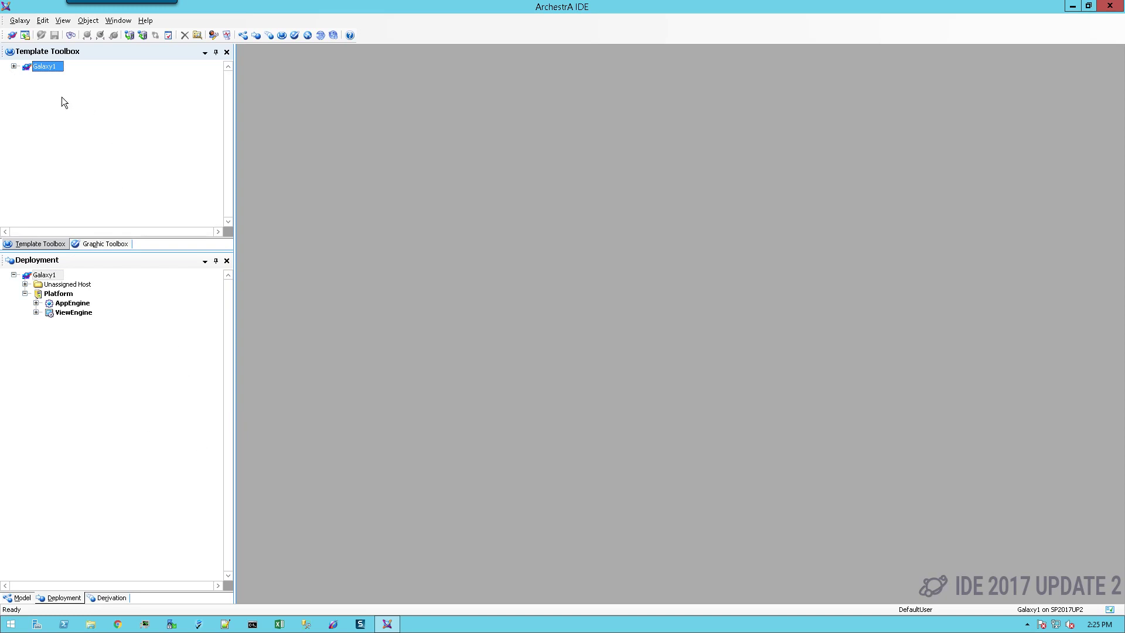
Start an object import and browse to C:\Temp\Multi-Galaxy Demo Material.
{"action": "left_click", "coordinate": [20, 22]}
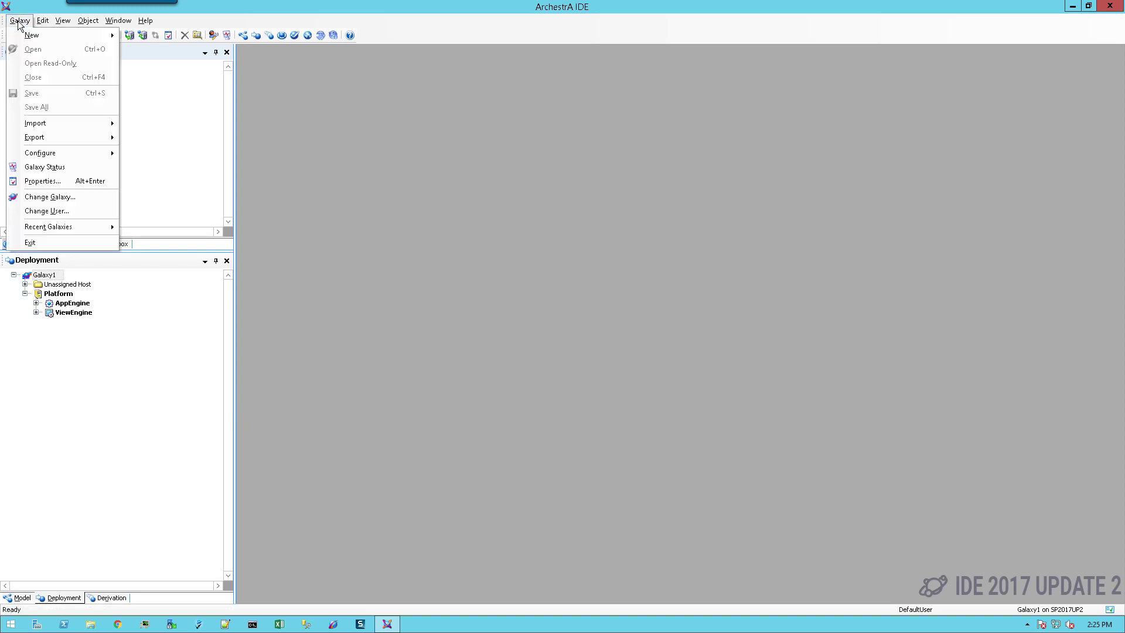
{"action": "mouse_move", "coordinate": [39, 125]}
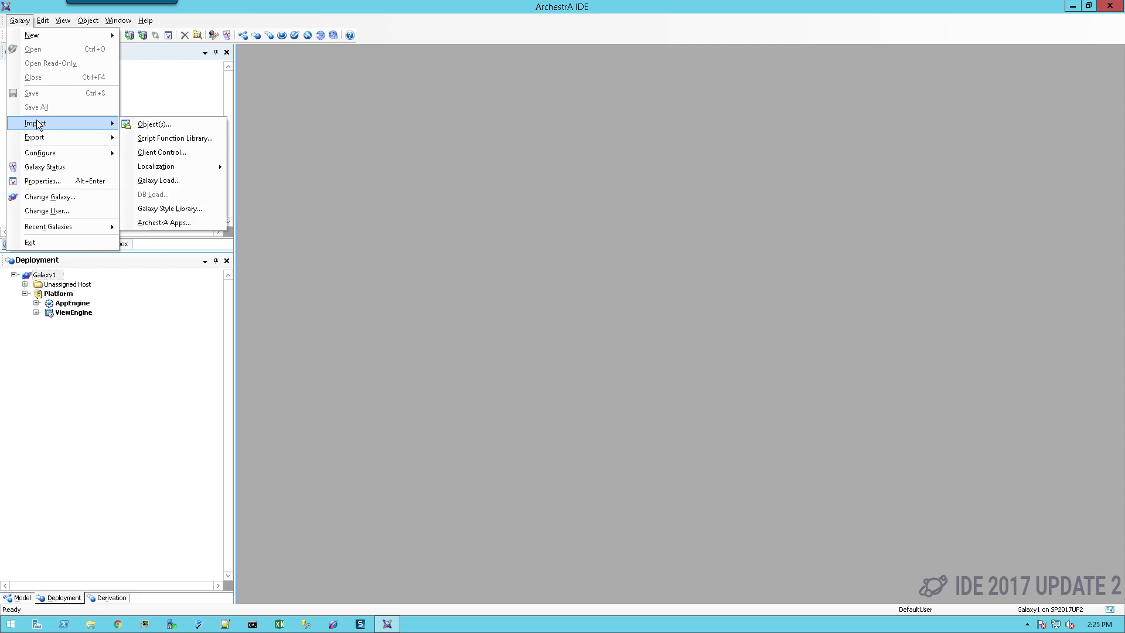
{"action": "left_click", "coordinate": [167, 124]}
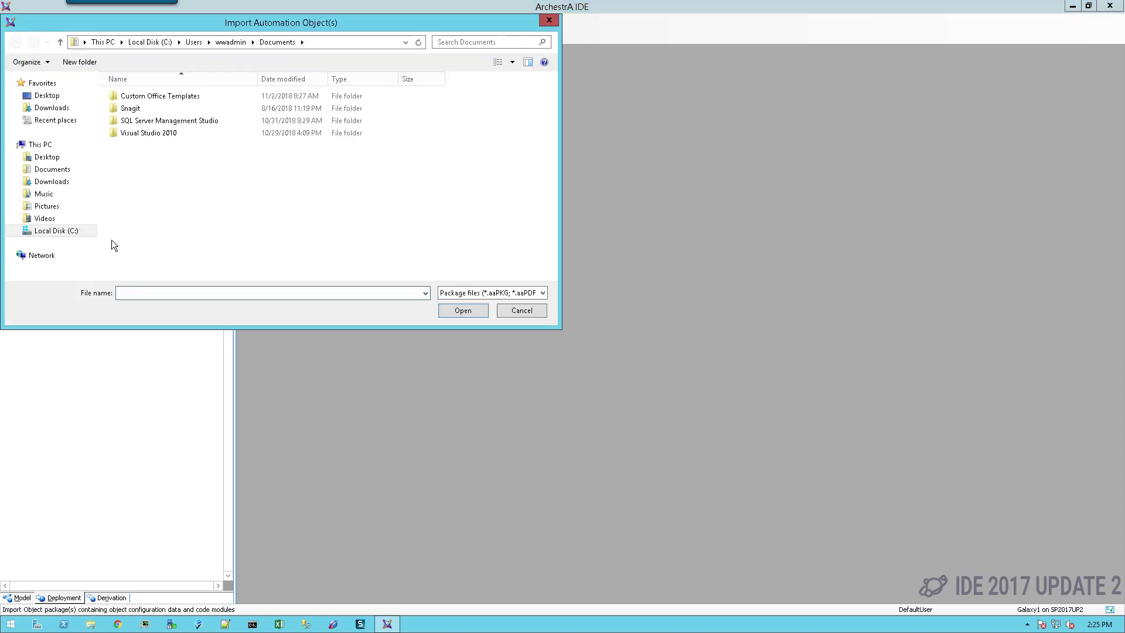
{"action": "left_click", "coordinate": [57, 231]}
{"action": "double_click", "coordinate": [143, 208]}
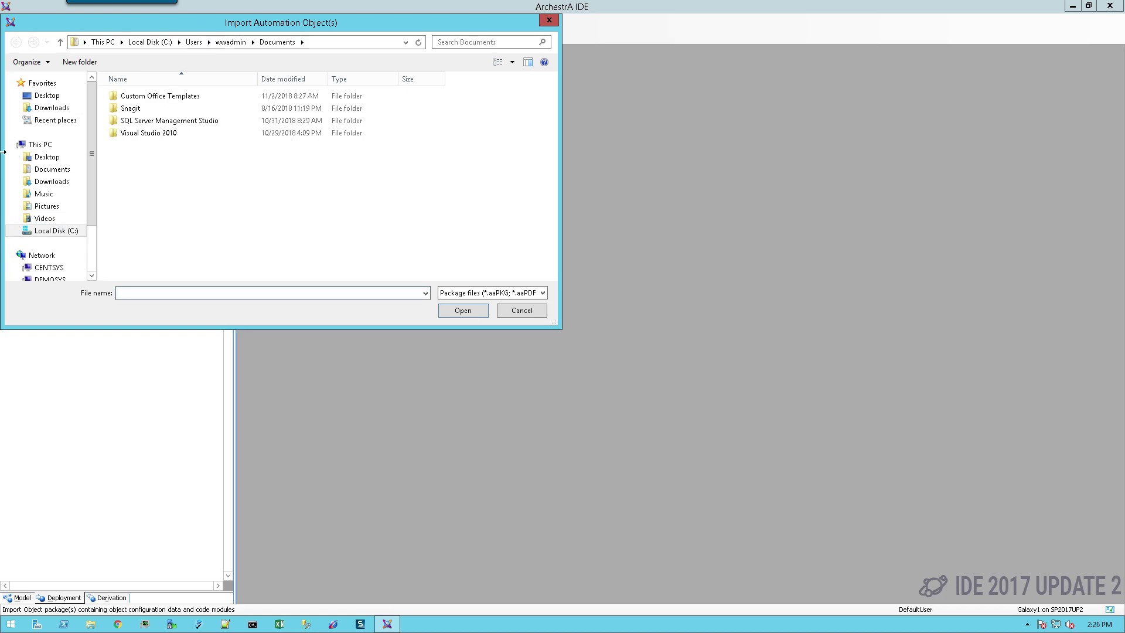
{"action": "left_click", "coordinate": [47, 231]}
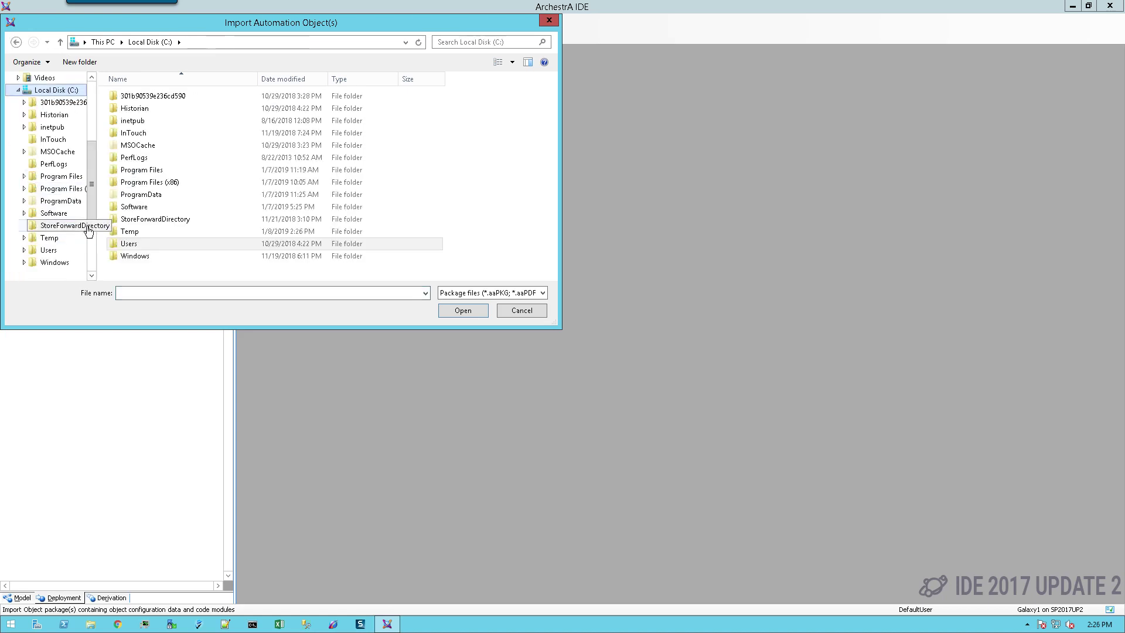
{"action": "double_click", "coordinate": [140, 231]}
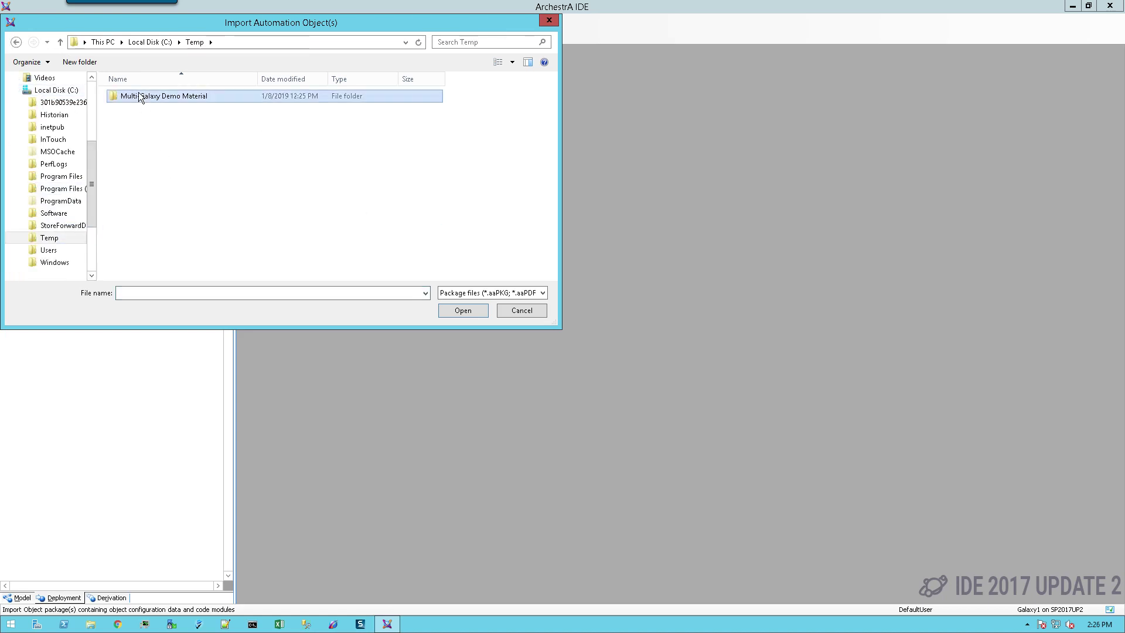
{"action": "double_click", "coordinate": [147, 96]}
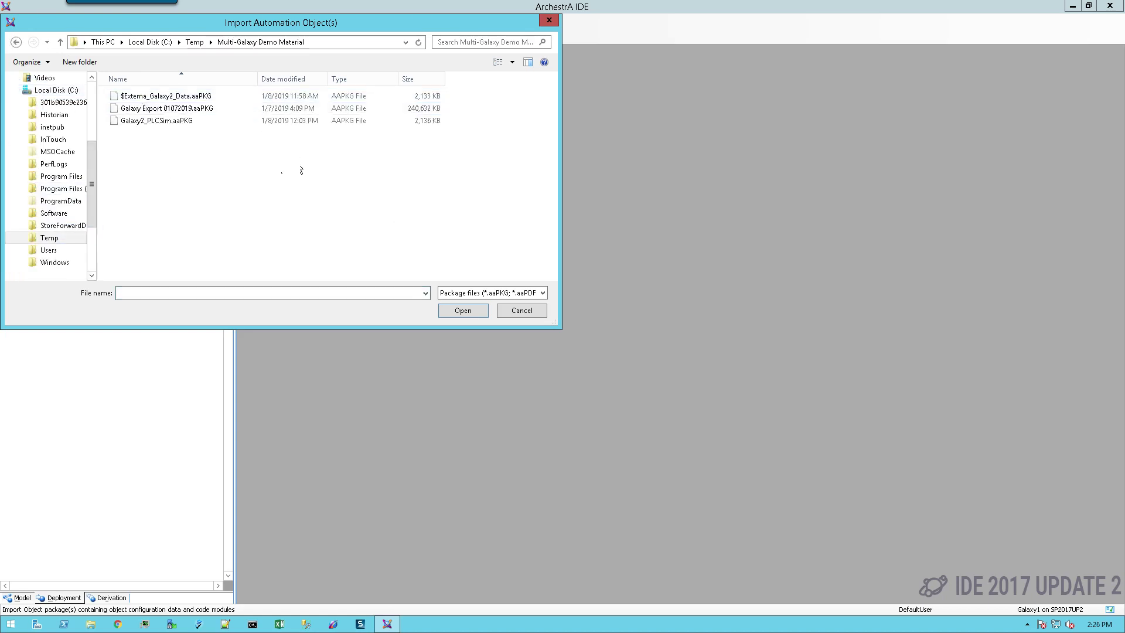
Import Galaxy2_PLCSim.aaPKG with the default preferences and close the import summary.
{"action": "left_click", "coordinate": [170, 122]}
{"action": "left_click", "coordinate": [460, 313]}
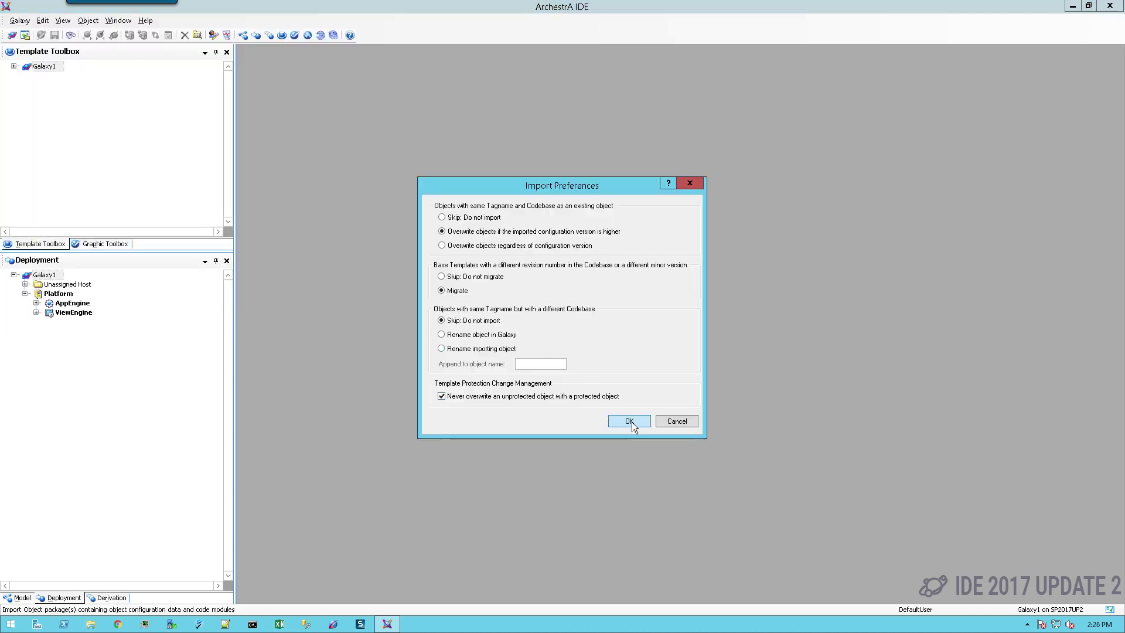
{"action": "left_click", "coordinate": [629, 421]}
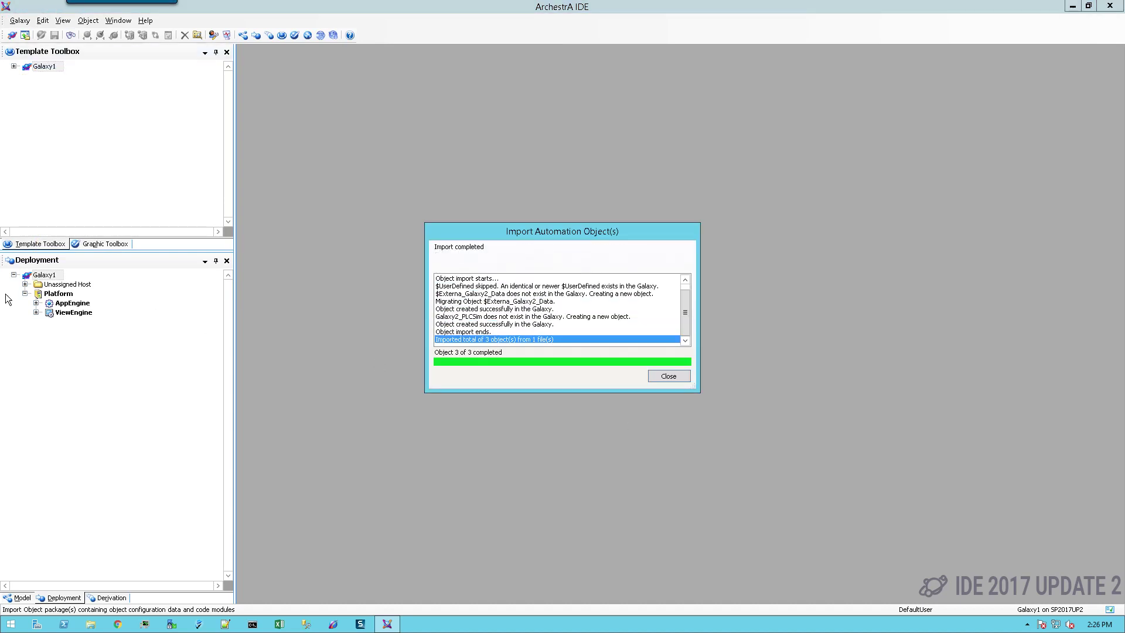
{"action": "left_click", "coordinate": [683, 376]}
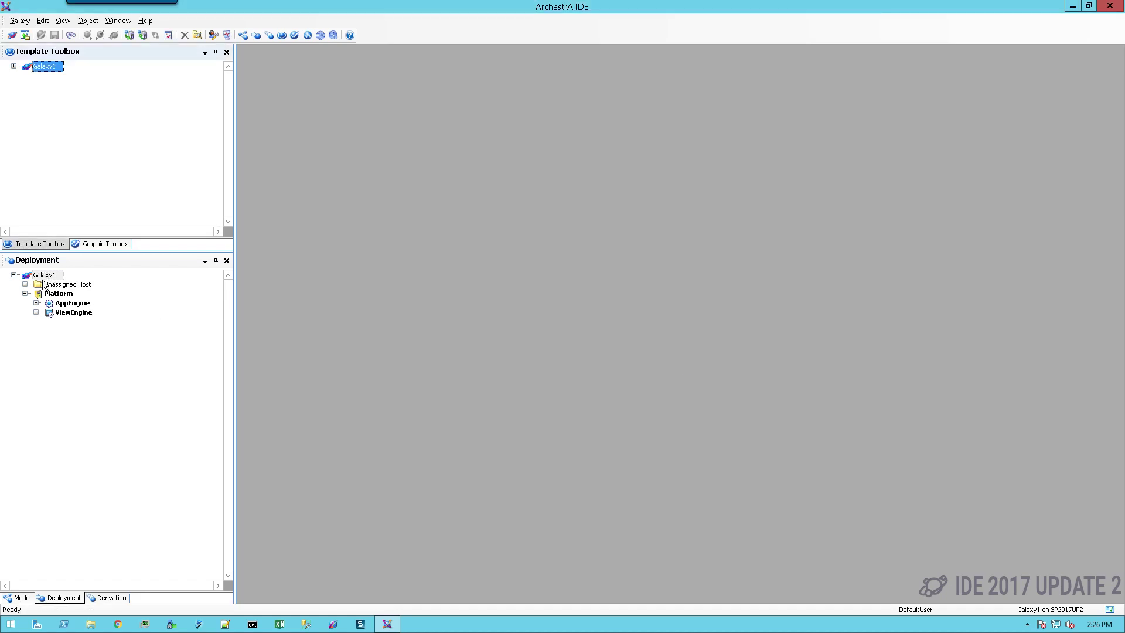
Expand AppEngine and Plant_Area in the Deployment view and open Galaxy2_PLCSim for editing.
{"action": "left_click", "coordinate": [25, 284]}
{"action": "left_click", "coordinate": [36, 303]}
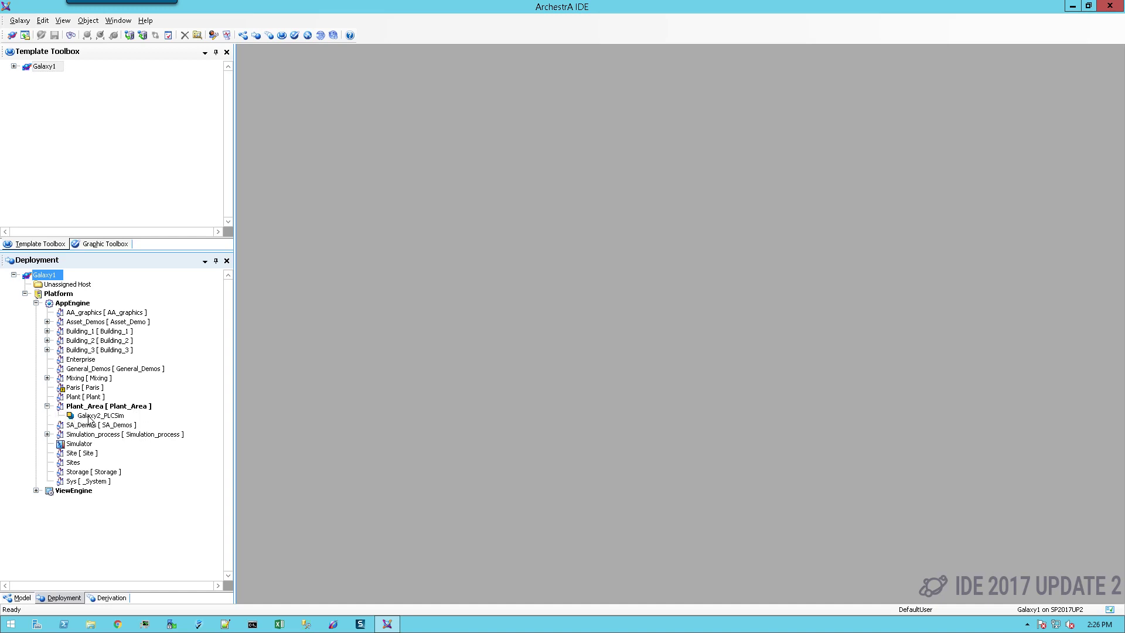
{"action": "left_click", "coordinate": [97, 415]}
{"action": "double_click", "coordinate": [98, 416]}
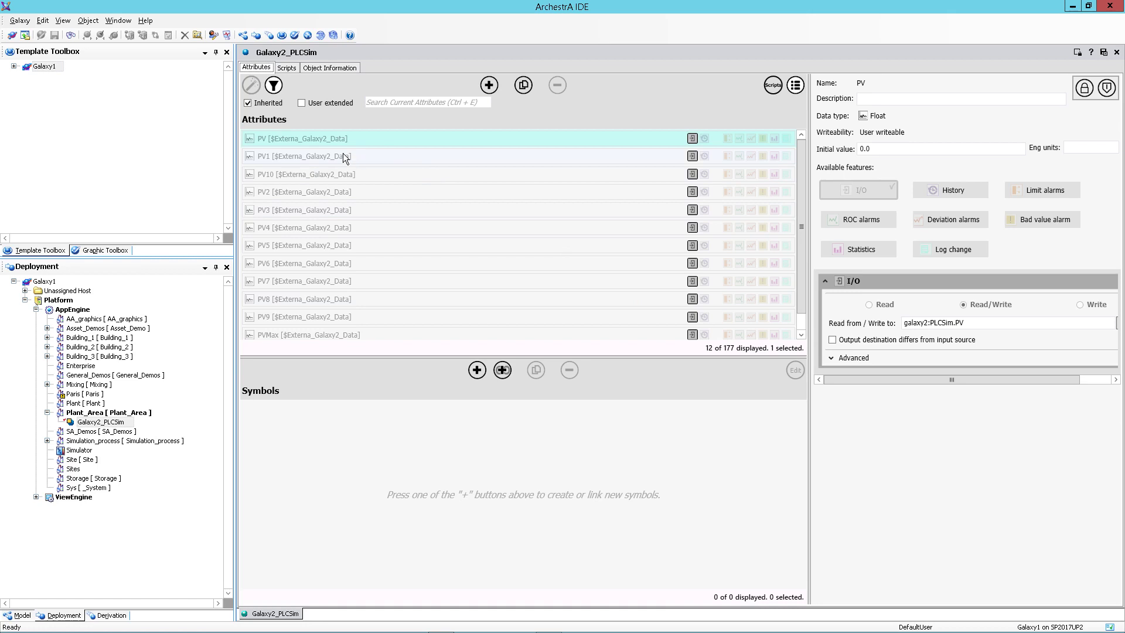
Check PV2's Read from / Write to reference, galaxy2:PLCSim.PV2, and browse its attribute reference.
{"action": "left_click", "coordinate": [343, 154]}
{"action": "left_click", "coordinate": [350, 173]}
{"action": "left_click", "coordinate": [368, 190]}
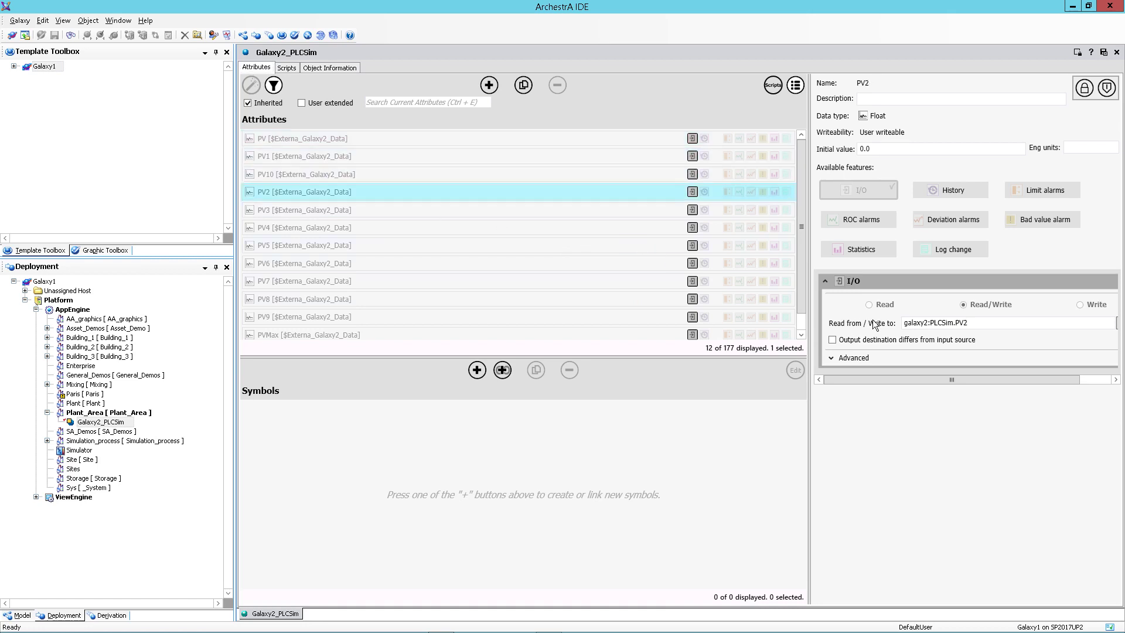
{"action": "left_click", "coordinate": [947, 323]}
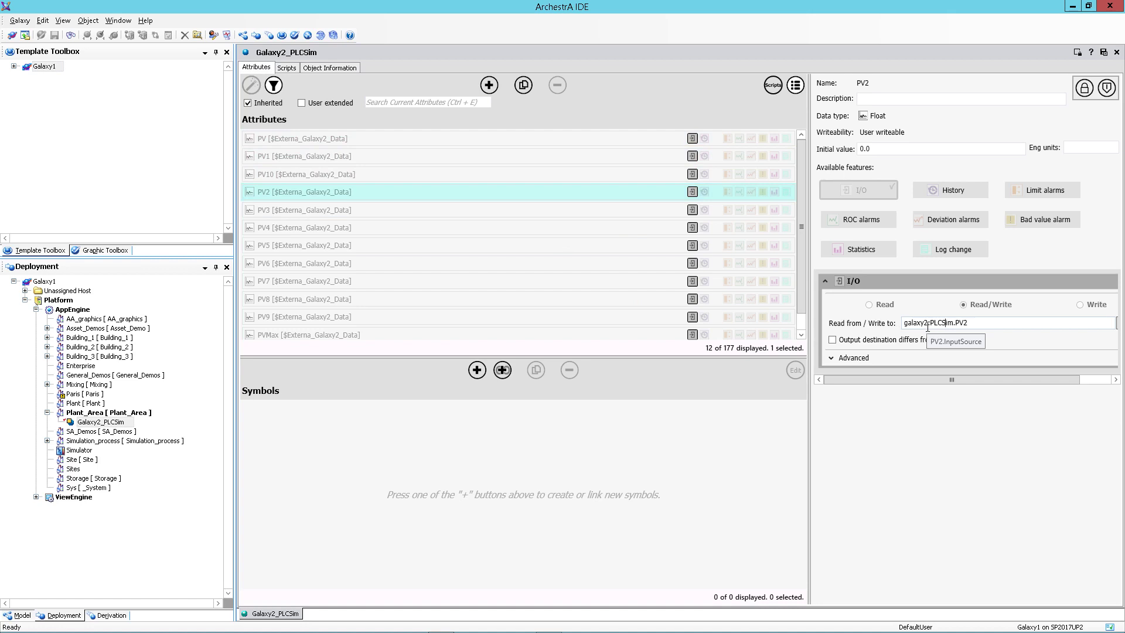
{"action": "left_click_drag", "start_coordinate": [928, 326], "coordinate": [864, 328]}
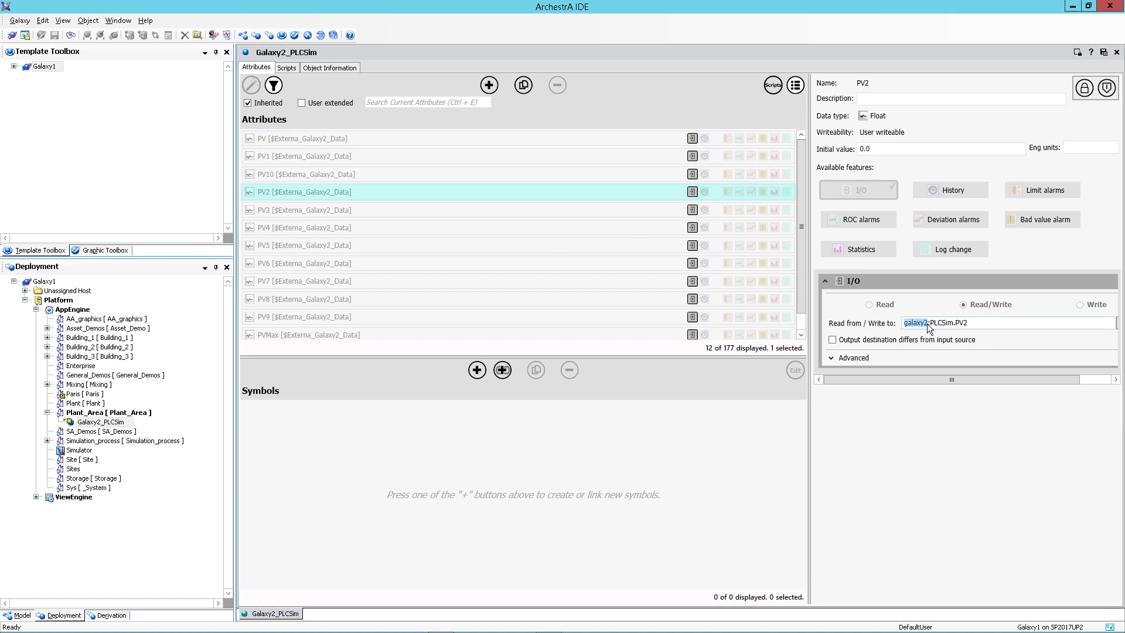
{"action": "key", "text": "ctrl+a"}
{"action": "left_click_drag", "start_coordinate": [955, 380], "coordinate": [1093, 345]}
{"action": "left_click", "coordinate": [1086, 325]}
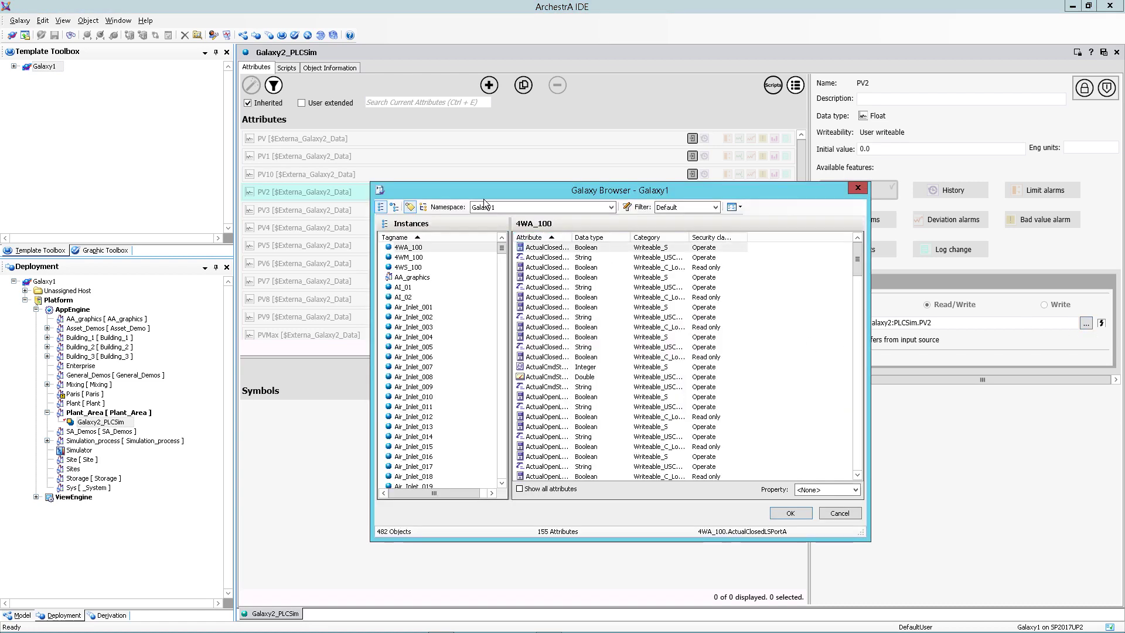
{"action": "left_click_drag", "start_coordinate": [585, 187], "coordinate": [483, 116]}
{"action": "left_click", "coordinate": [507, 136]}
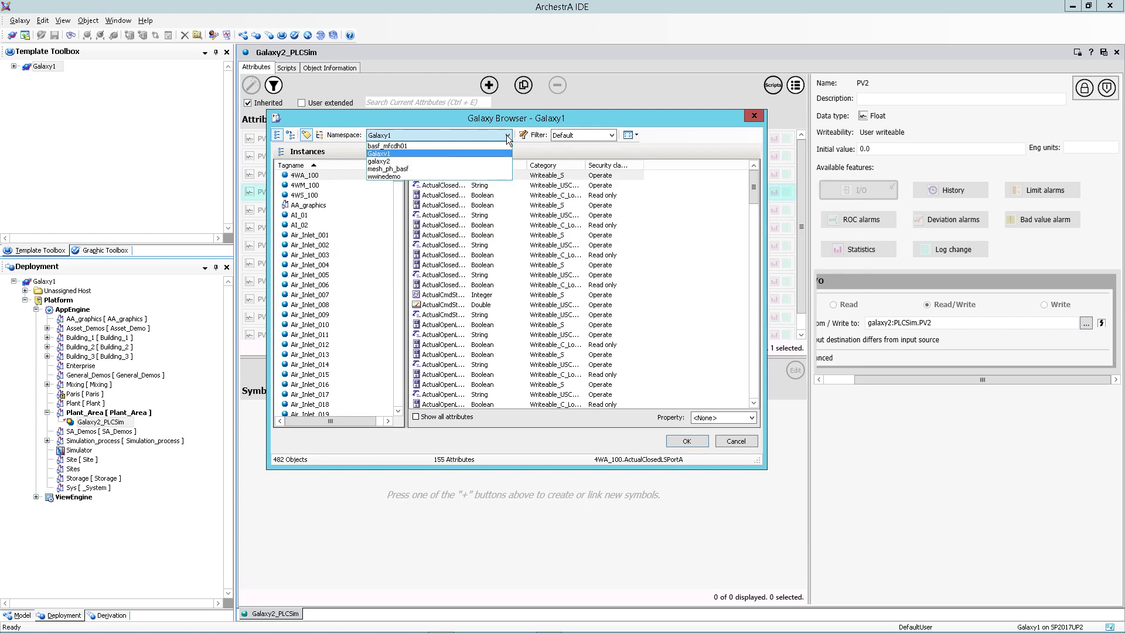
{"action": "left_click", "coordinate": [396, 162]}
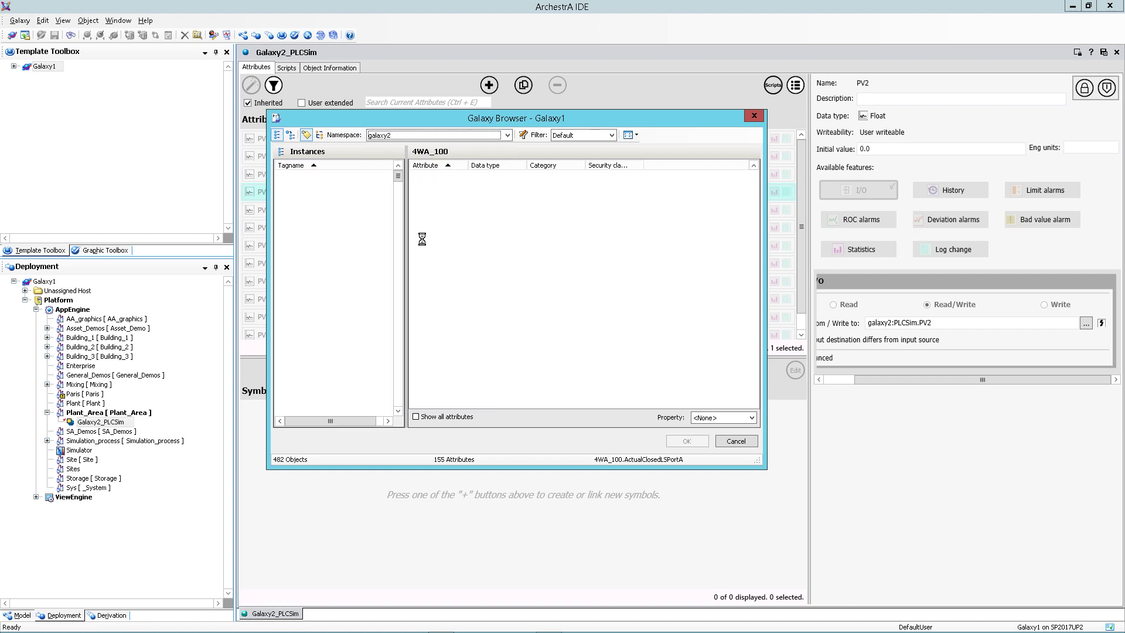
{"action": "left_click", "coordinate": [736, 441]}
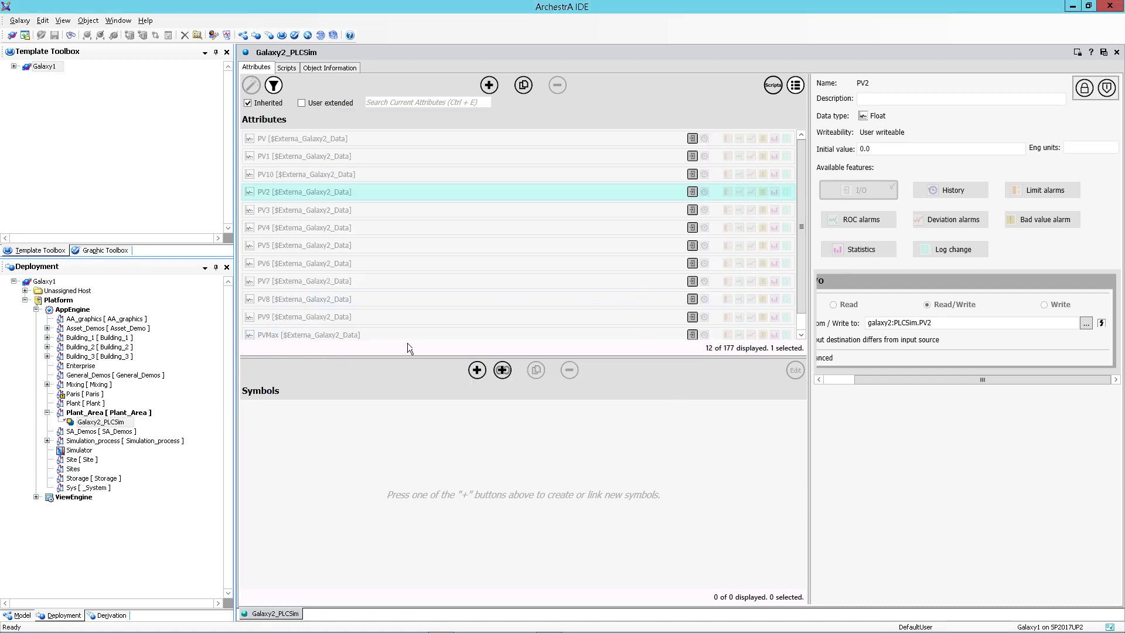
Close the Galaxy2_PLCSim editor and deploy the object on scan, dismissing the completed deploy report.
{"action": "left_click", "coordinate": [1117, 52]}
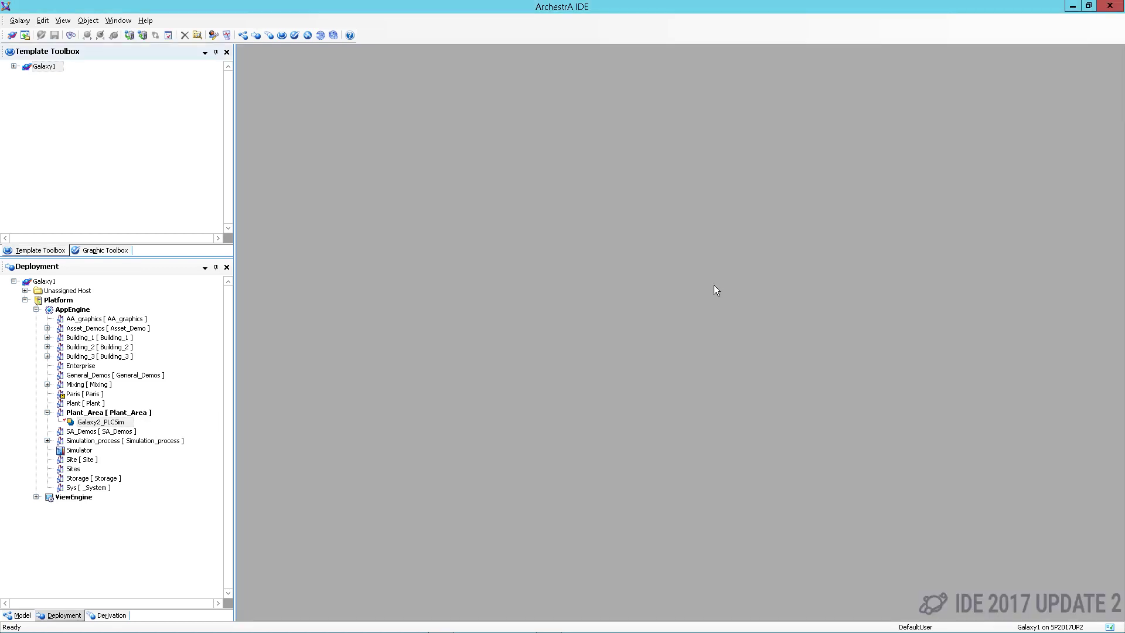
{"action": "right_click", "coordinate": [88, 426]}
{"action": "left_click", "coordinate": [128, 472]}
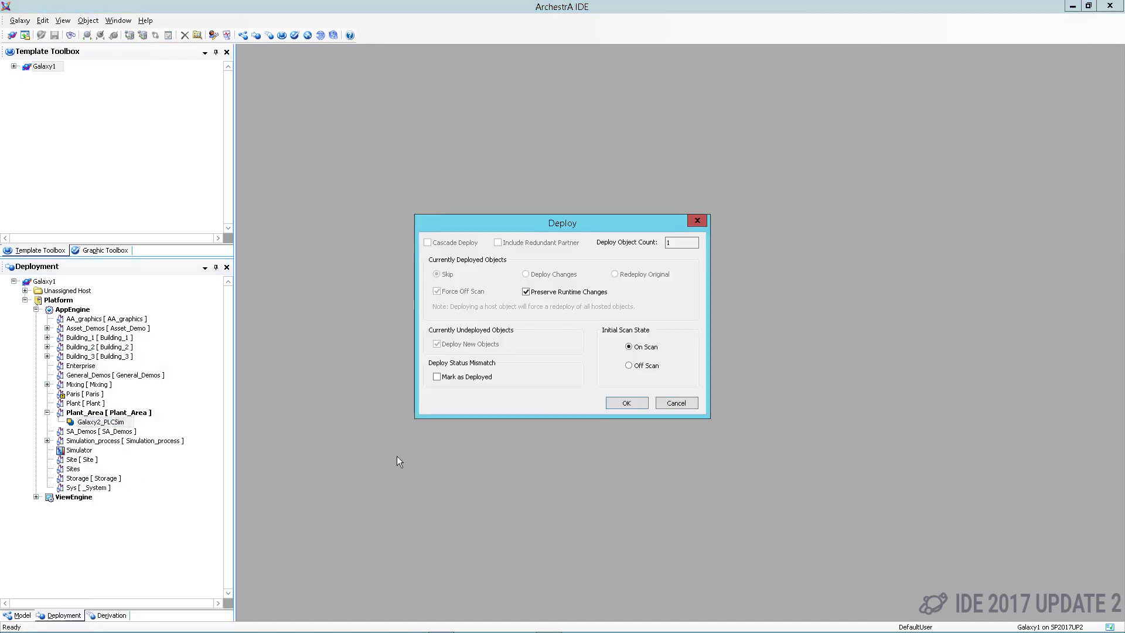
{"action": "left_click", "coordinate": [627, 403]}
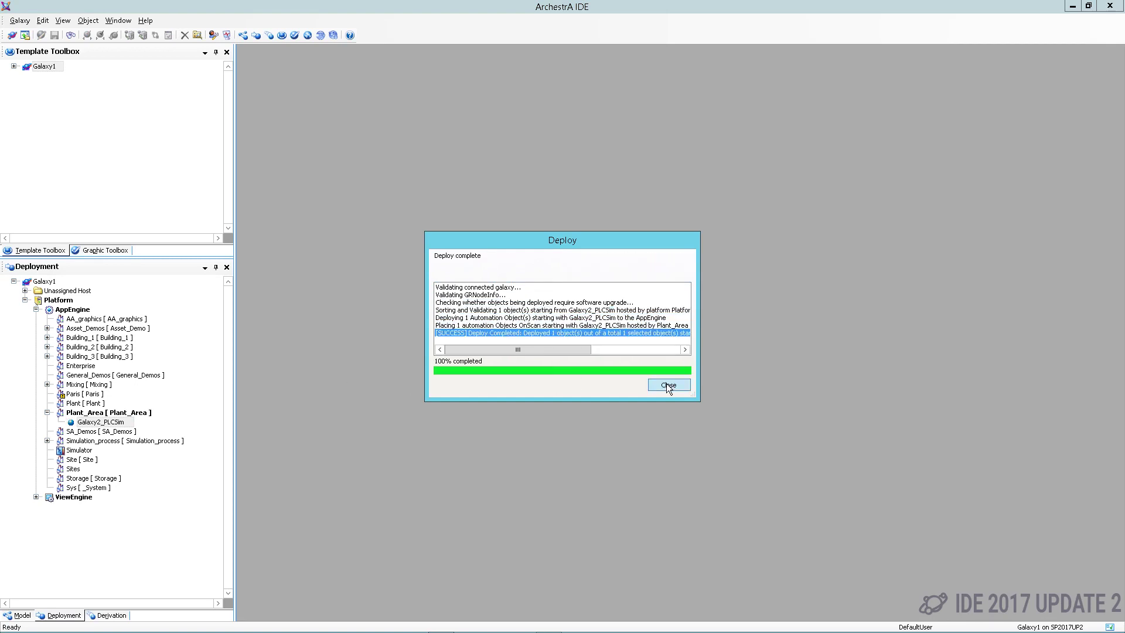
{"action": "left_click", "coordinate": [669, 385]}
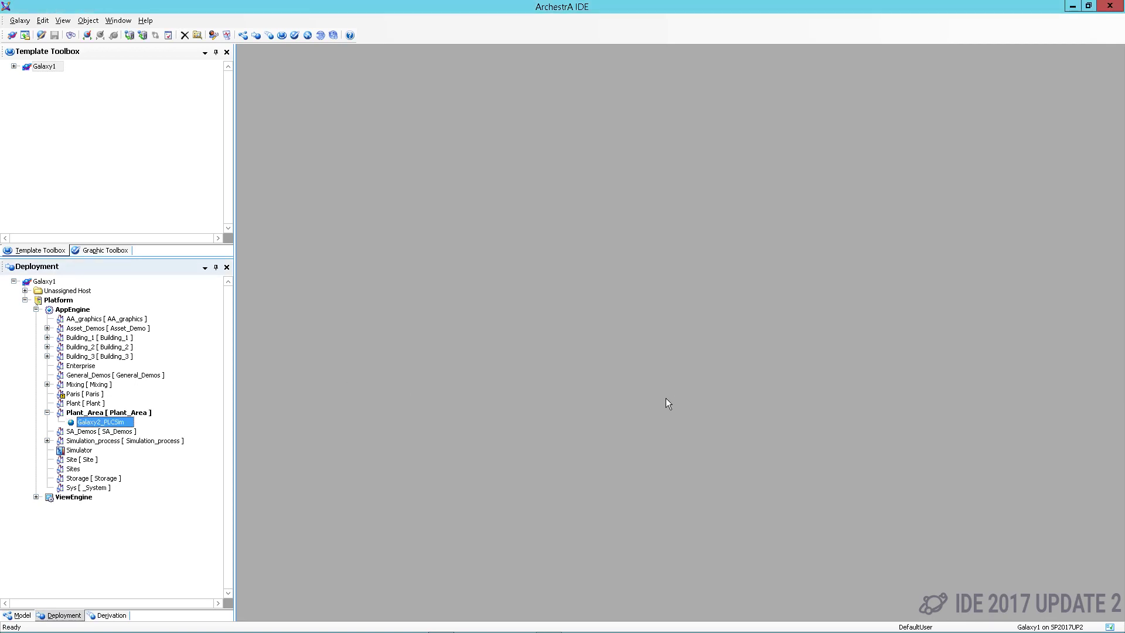
{"action": "right_click", "coordinate": [91, 423]}
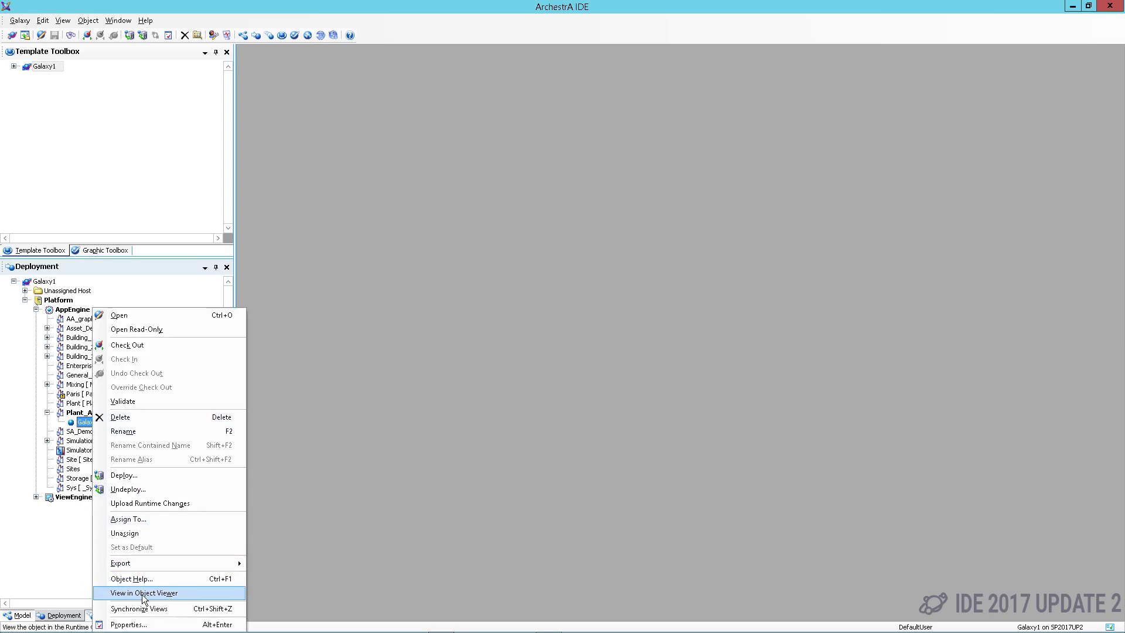
View Galaxy2_PLCSim in Object Viewer and select its PV and PV1 attributes.
{"action": "left_click", "coordinate": [142, 595]}
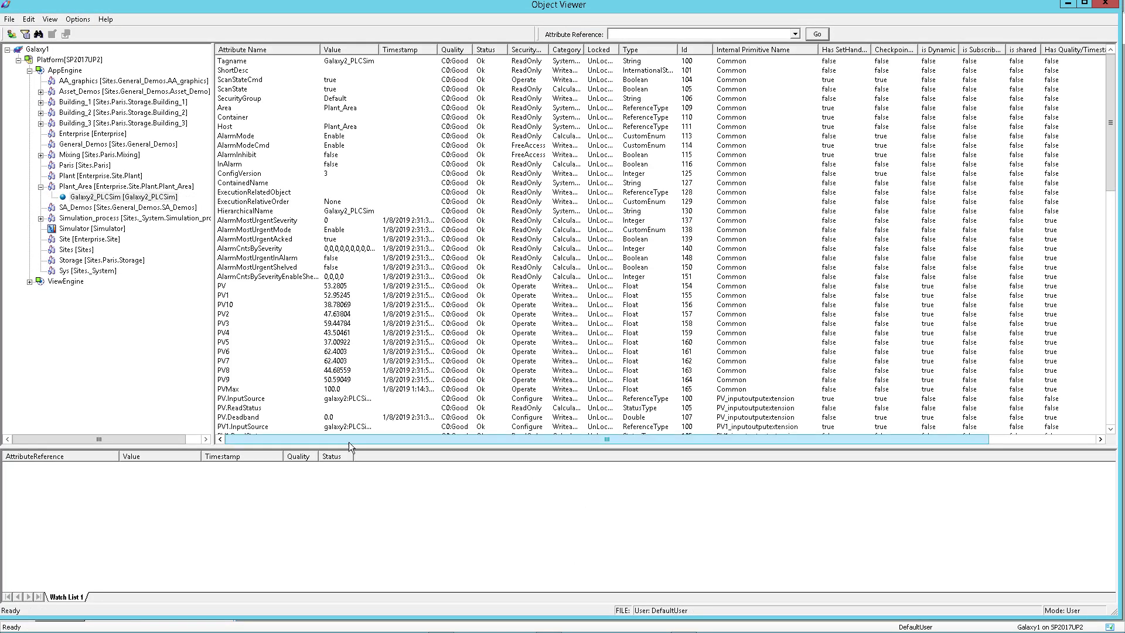
{"action": "left_click", "coordinate": [223, 287]}
{"action": "left_click", "coordinate": [226, 296]}
Load the Multi-Galaxy Demo Watch List from the Software\Multi-Galaxy Demo Material folder.
{"action": "right_click", "coordinate": [322, 529]}
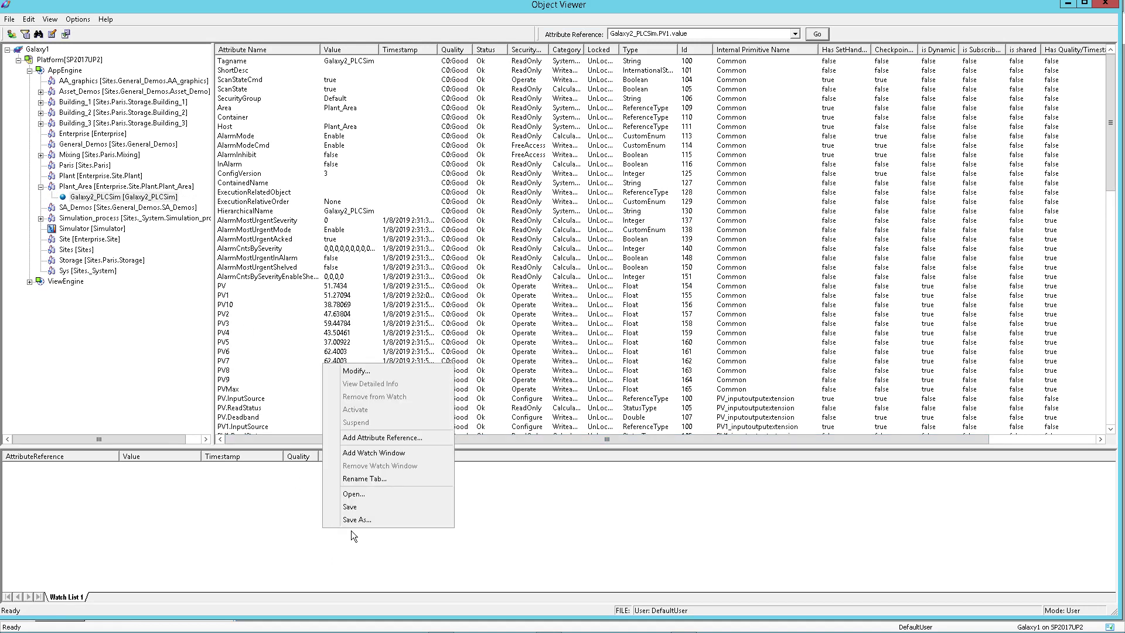
{"action": "left_click", "coordinate": [368, 494]}
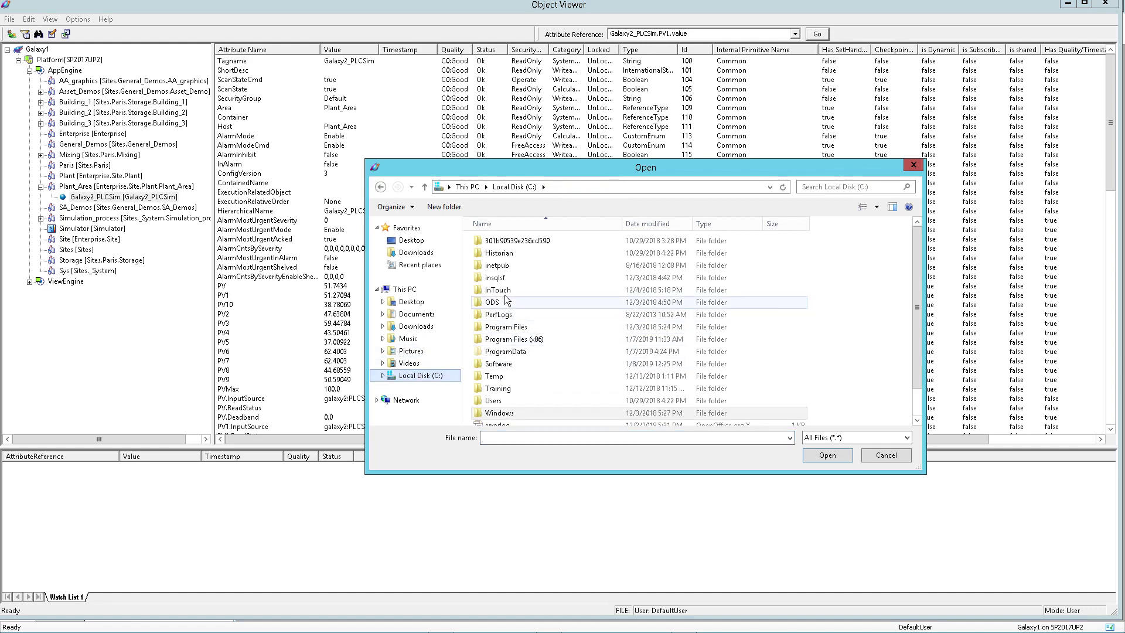
{"action": "double_click", "coordinate": [493, 364]}
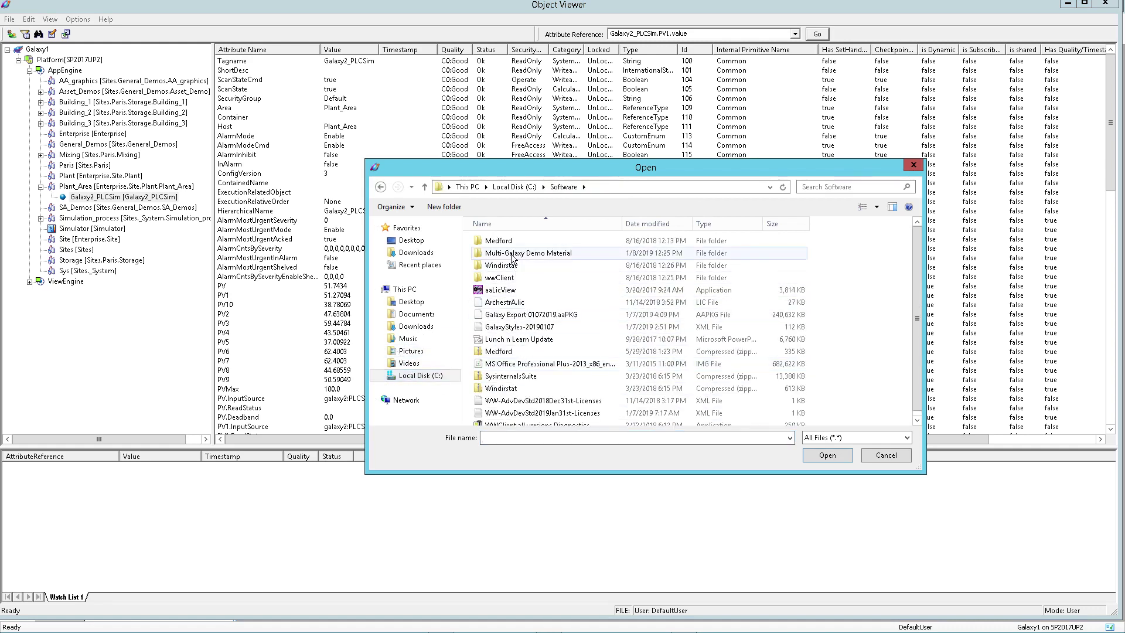
{"action": "double_click", "coordinate": [497, 253]}
{"action": "left_click", "coordinate": [501, 278]}
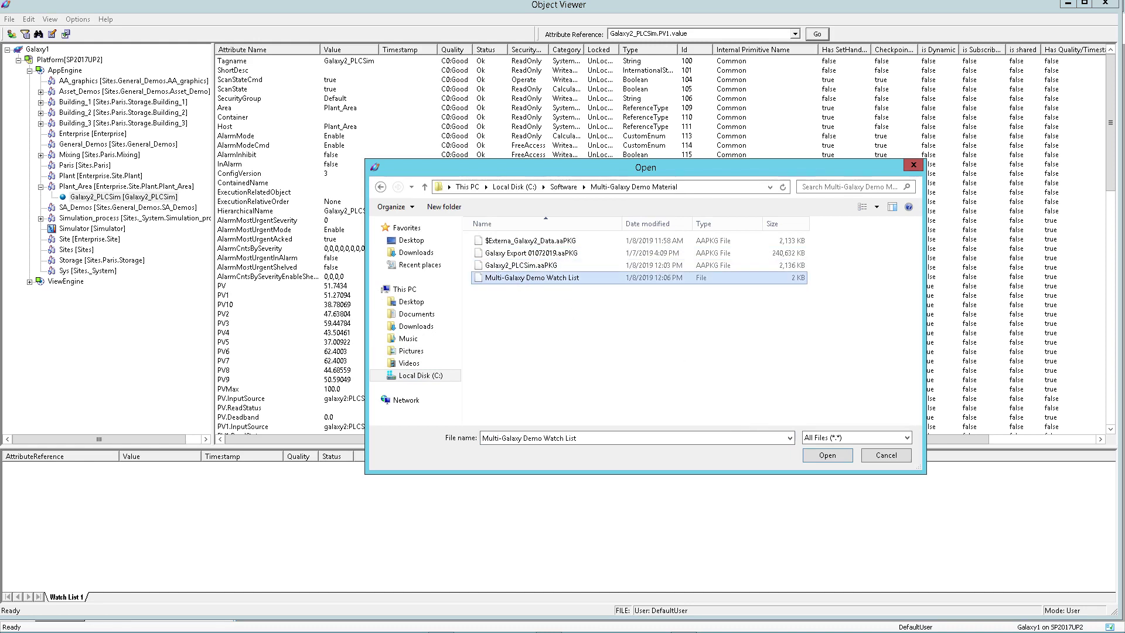
{"action": "left_click", "coordinate": [848, 457]}
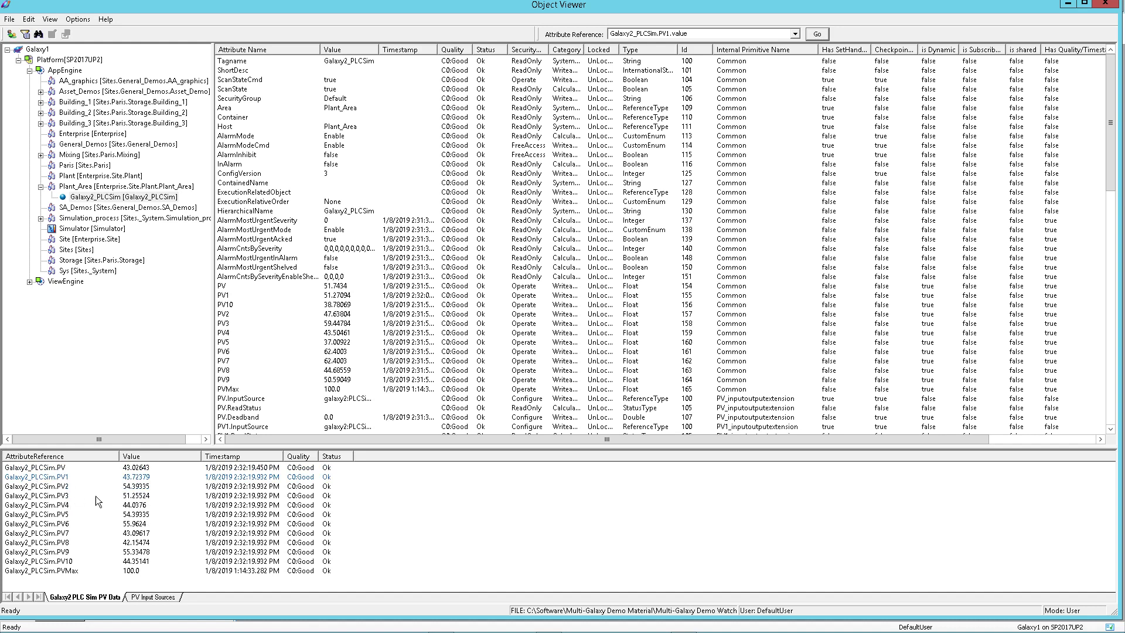
Check the PV Input Sources tab shows galaxy2:PLCSim sources, then return to Galaxy2 PLC Sim PV Data.
{"action": "left_click", "coordinate": [150, 597]}
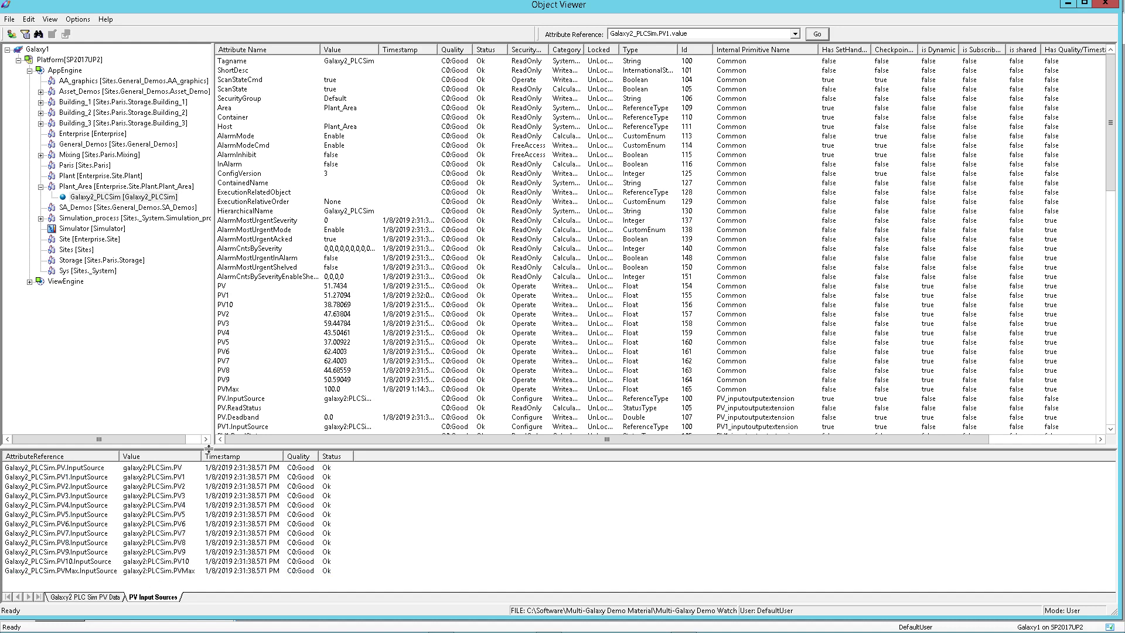
{"action": "left_click_drag", "start_coordinate": [202, 458], "coordinate": [256, 458]}
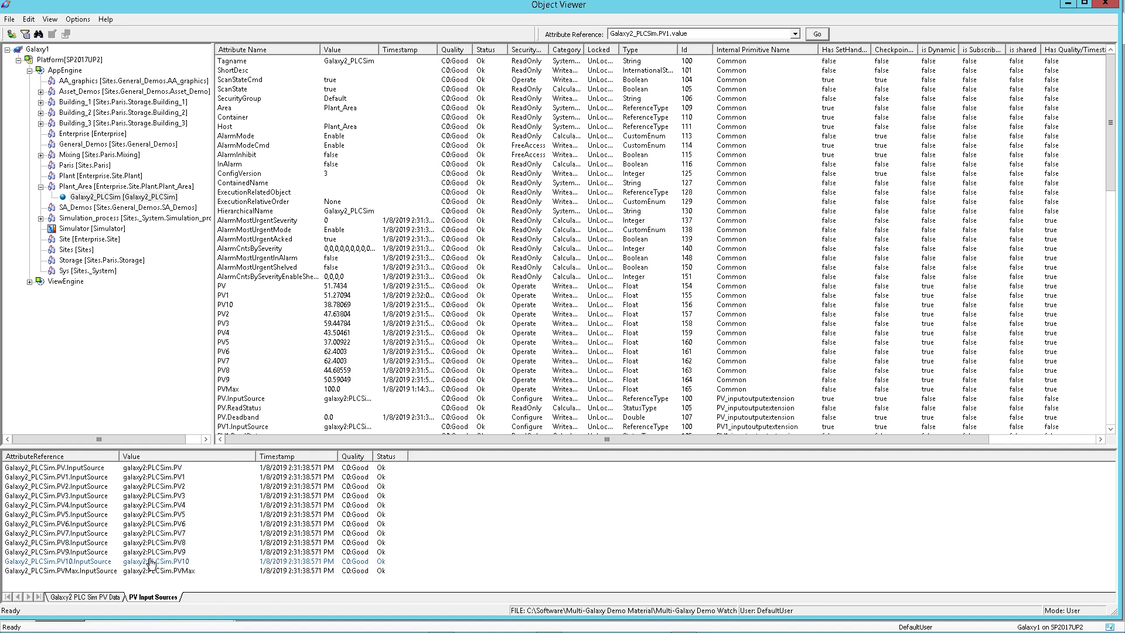
{"action": "left_click", "coordinate": [82, 599]}
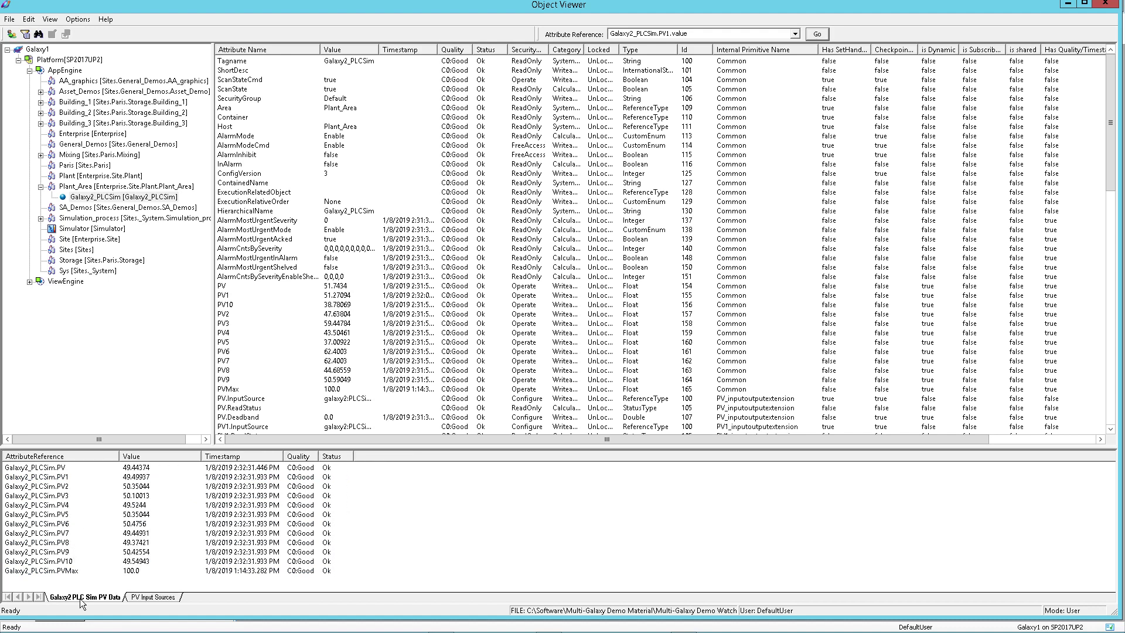